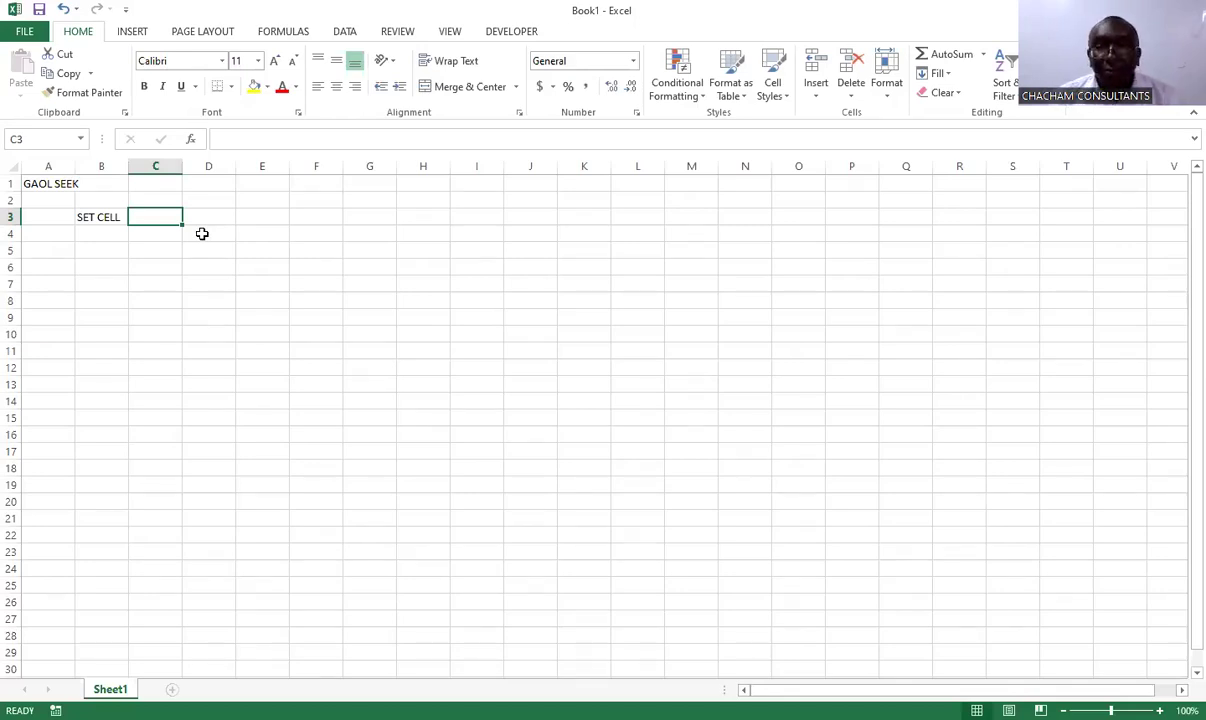
Enter the labels TO VALUE in cell B4 and BY CHANGING CELL in cell B5.
click(91, 234)
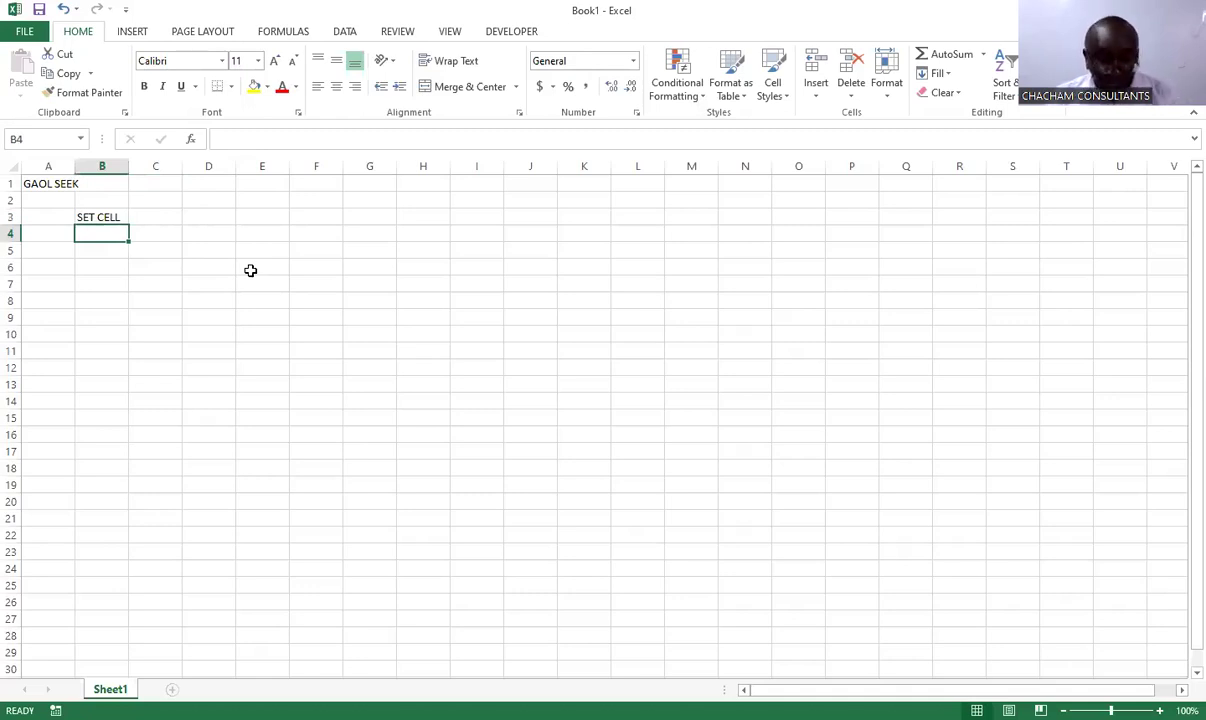
text(T)
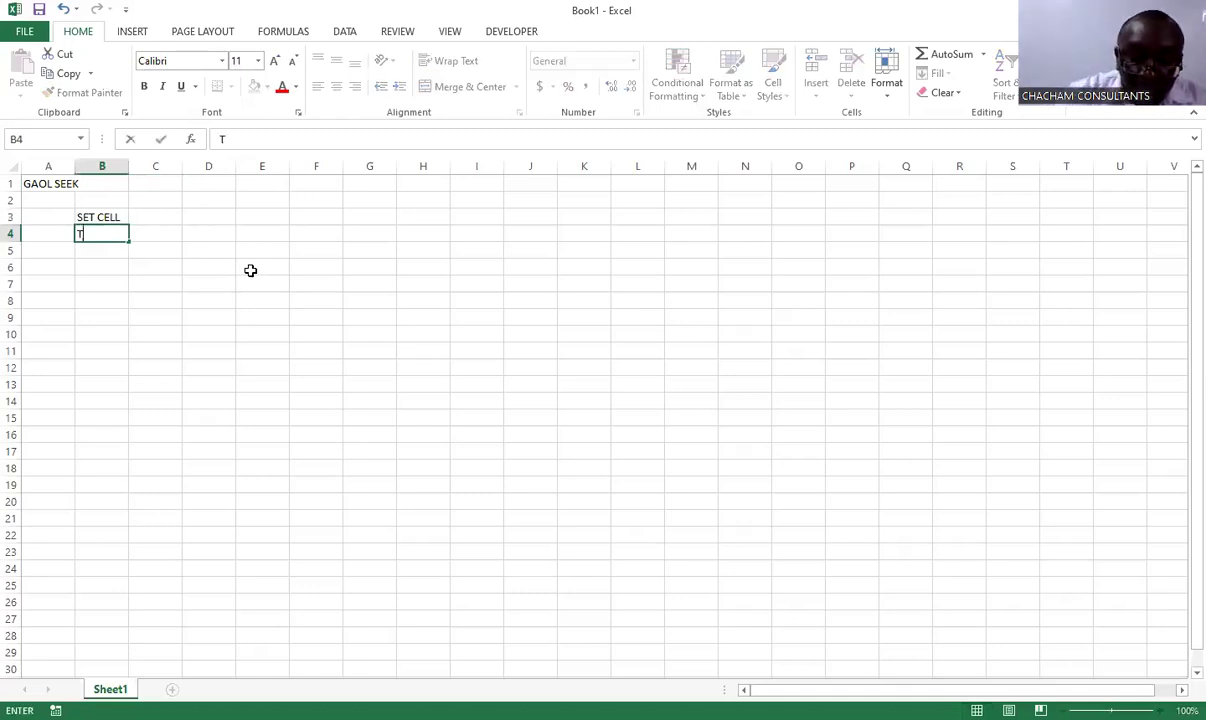
text(O VALUE)
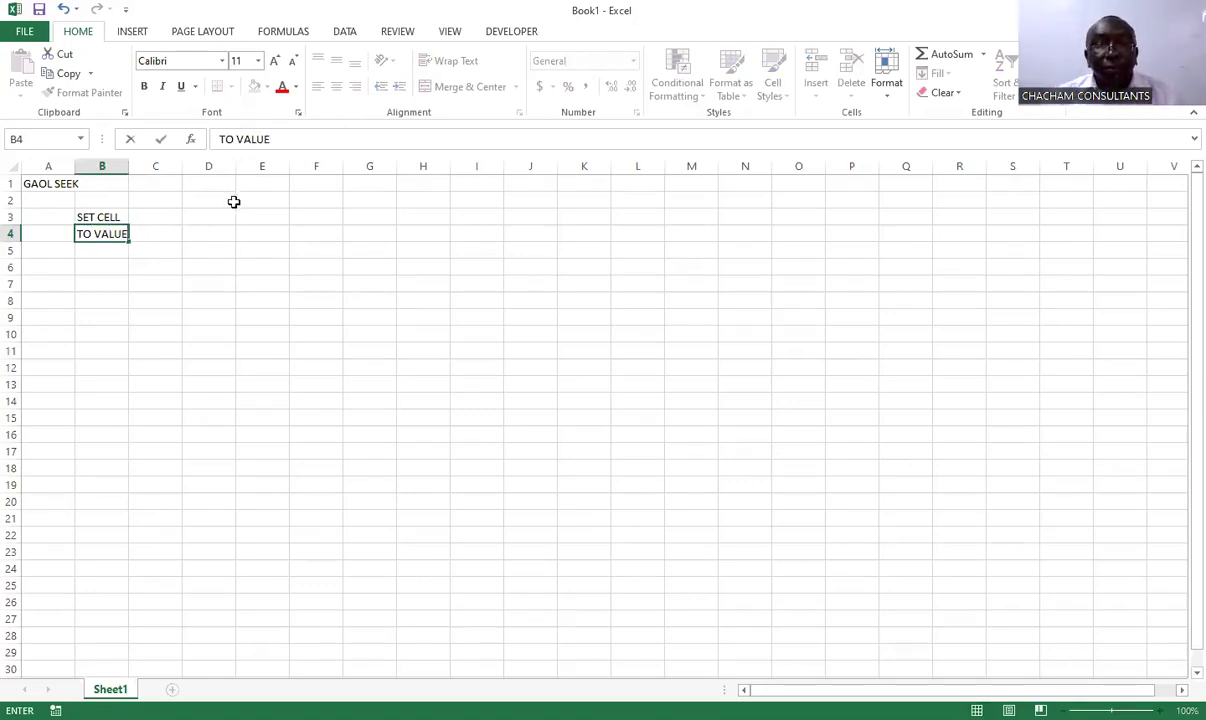
click(160, 234)
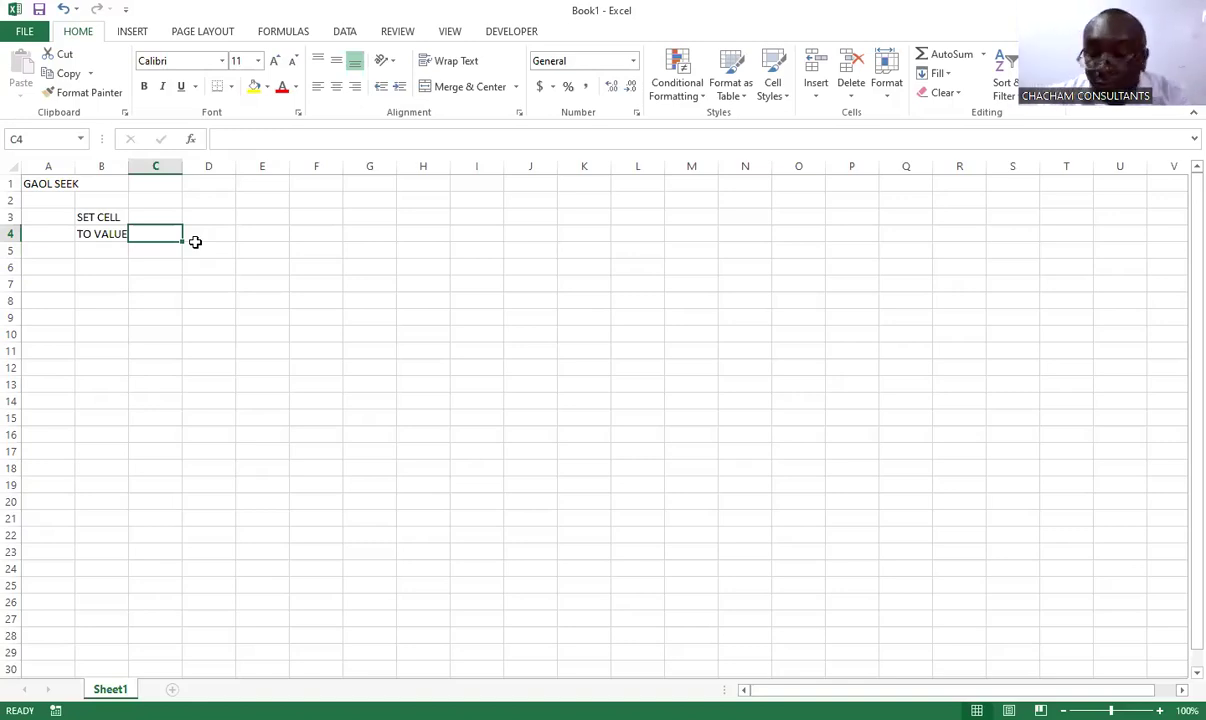
click(104, 247)
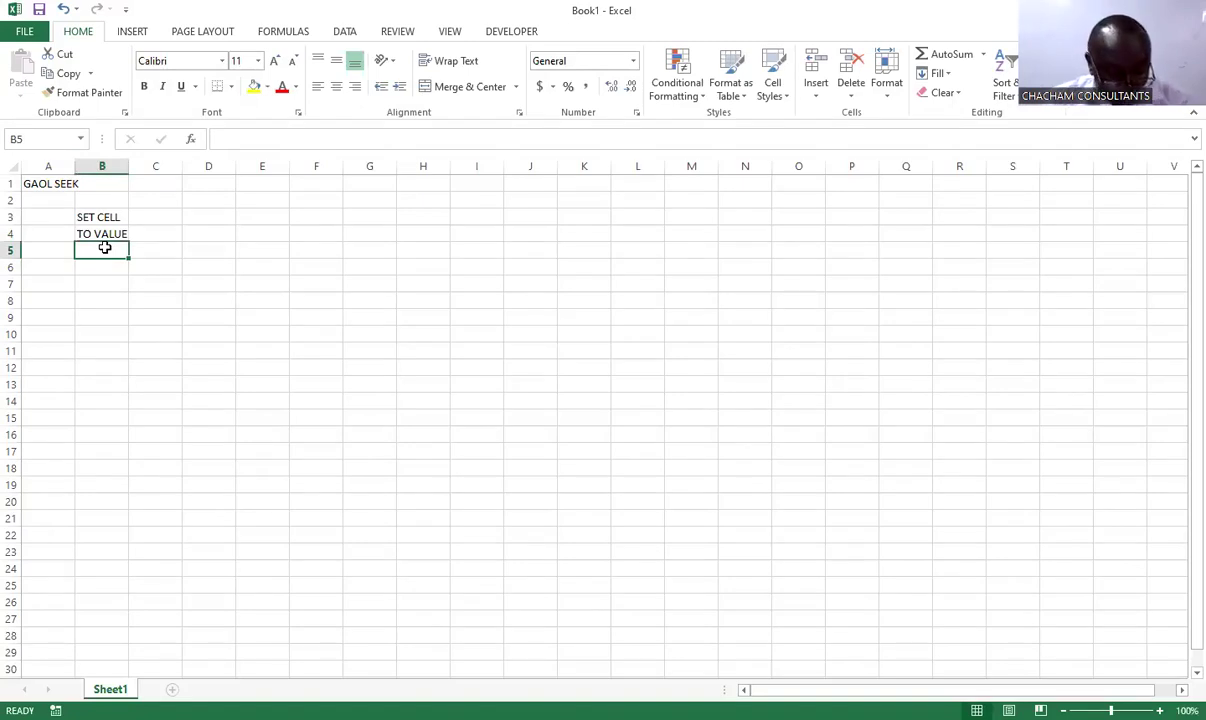
text(BY C)
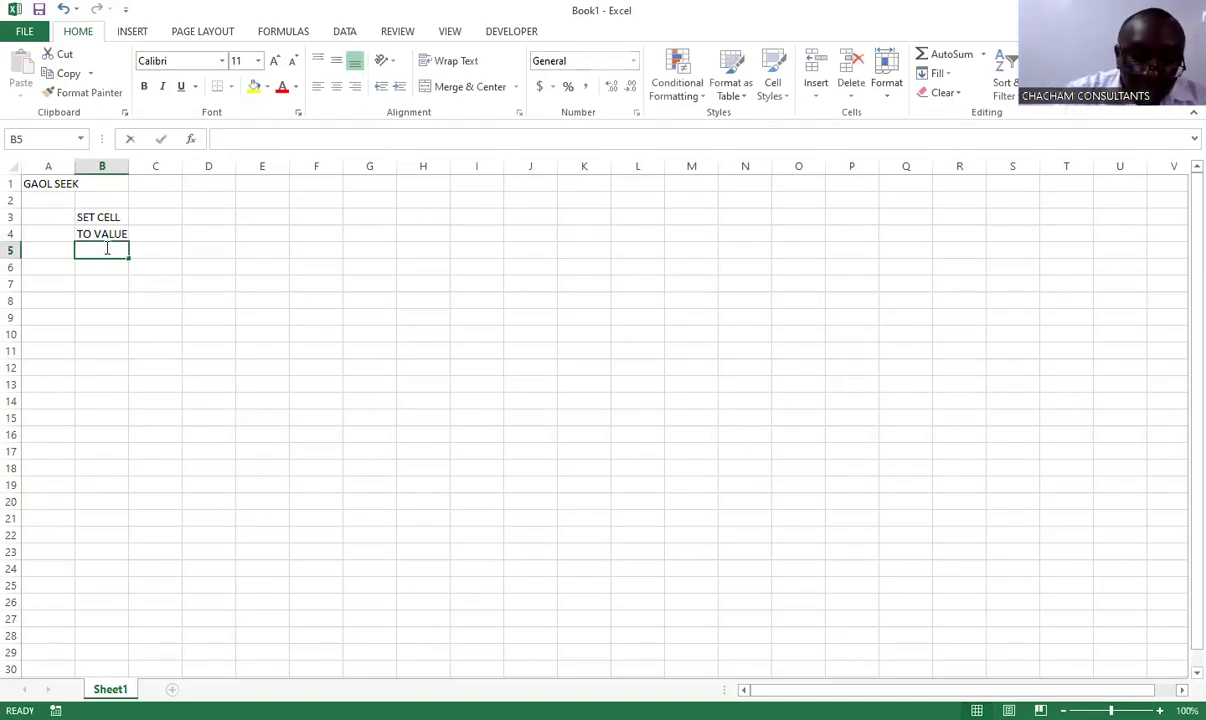
text(HAN)
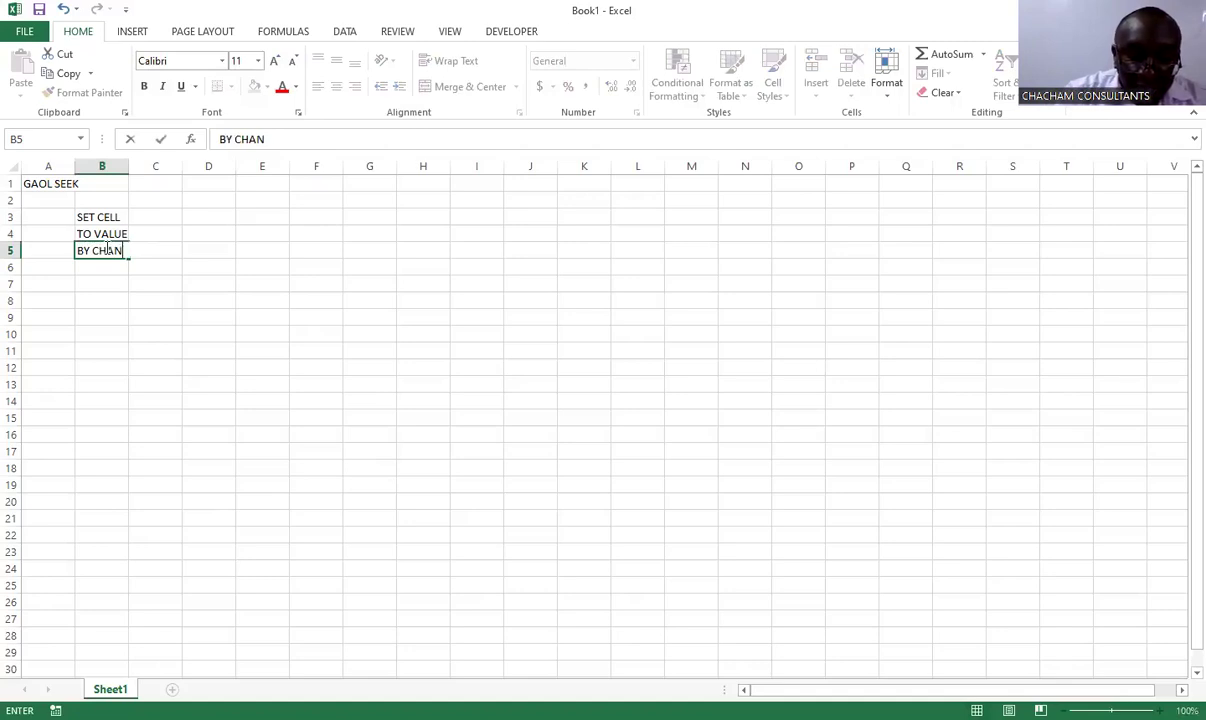
text(GING CELL)
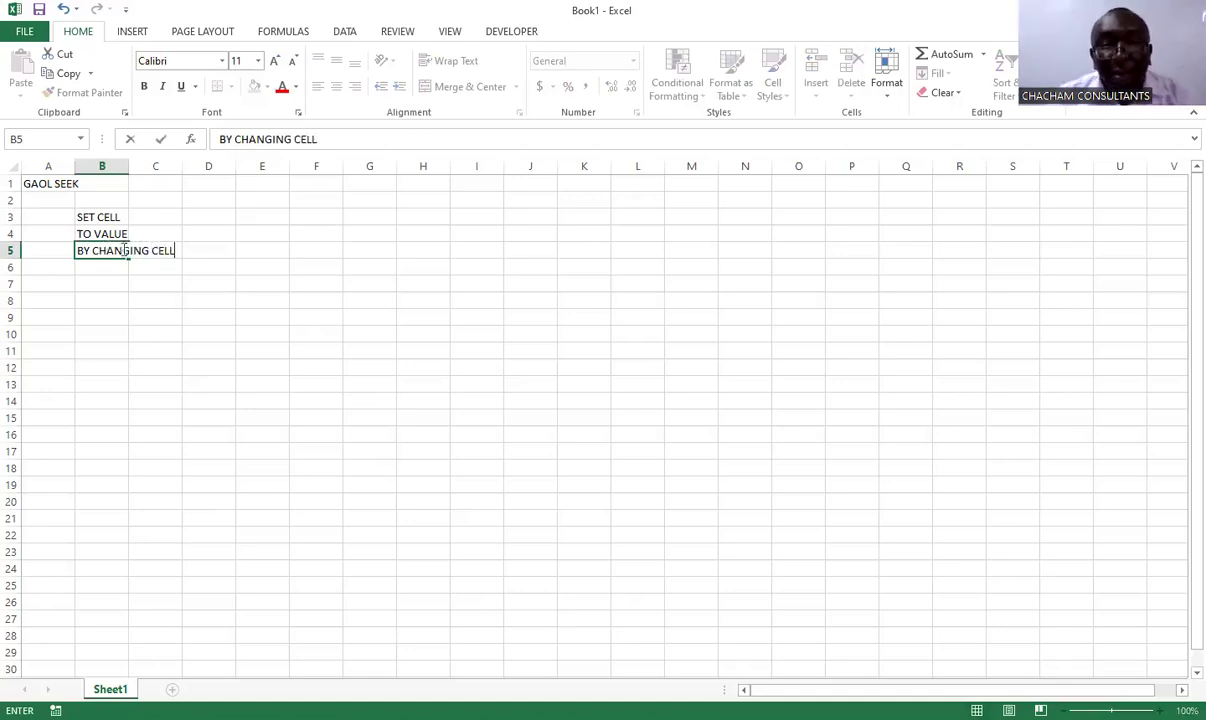
click(228, 268)
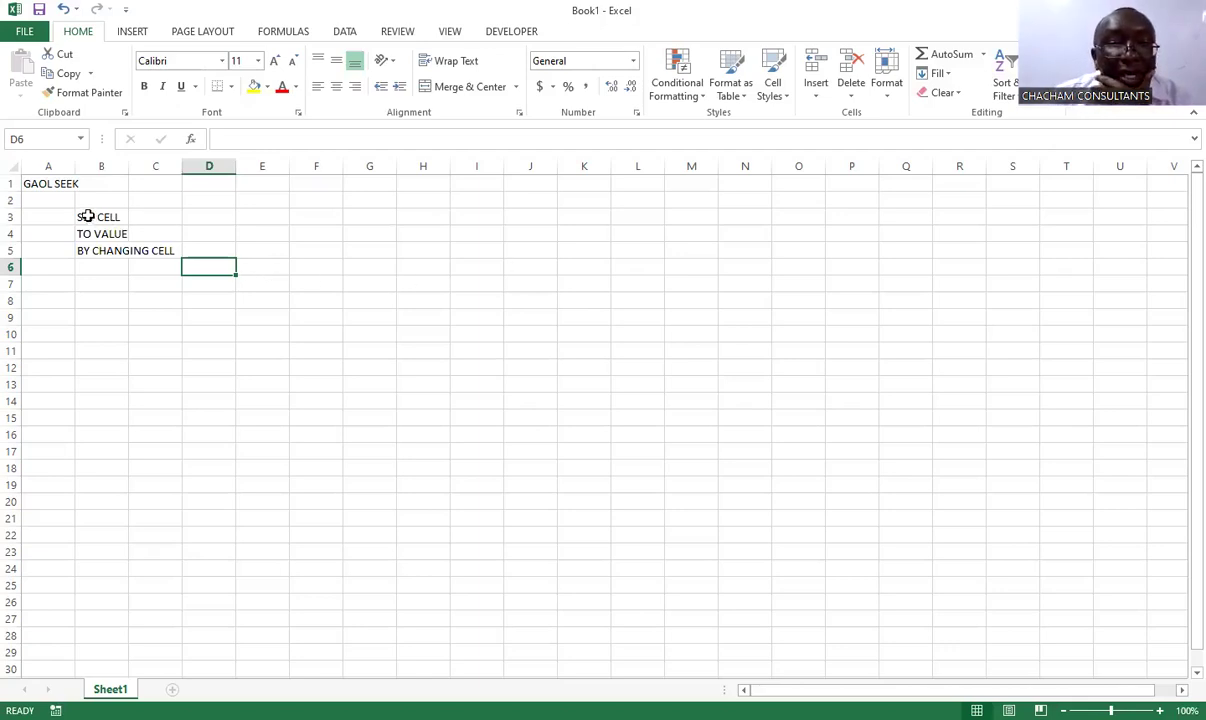
Clear the contents of range A1:D6 to remove the Goal Seek notes from the sheet.
drag(57, 183, 148, 258)
click(148, 258)
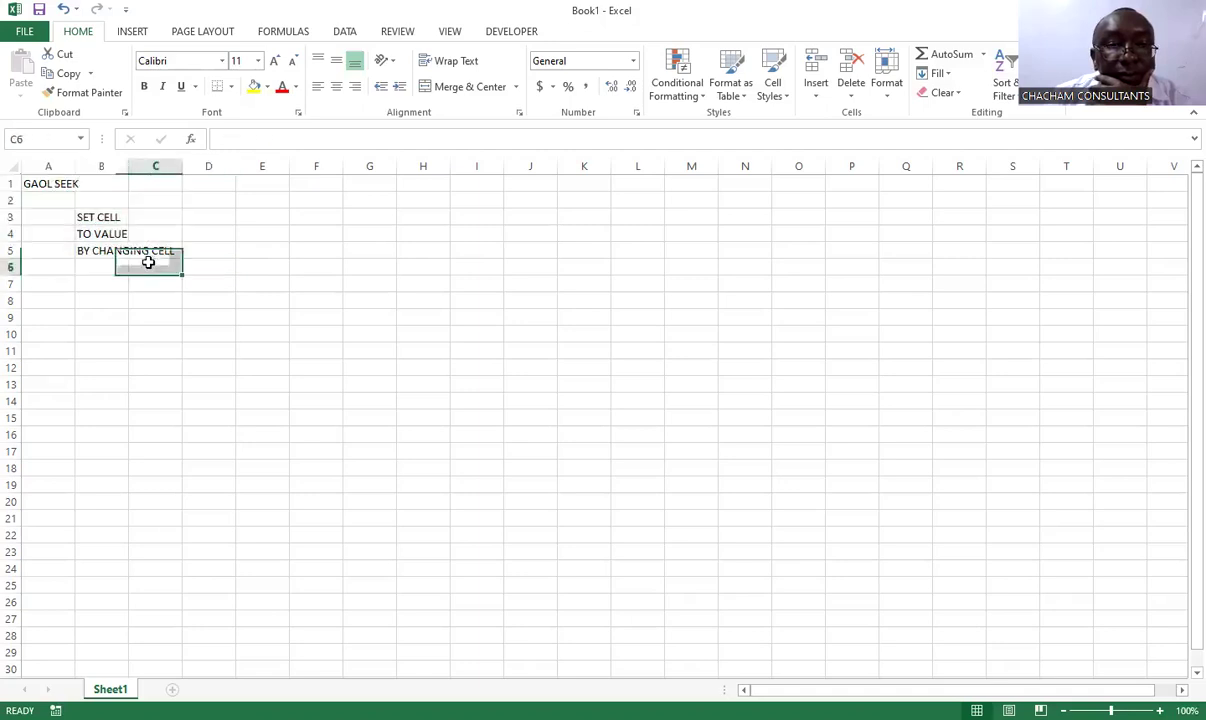
click(43, 183)
double_click(45, 183)
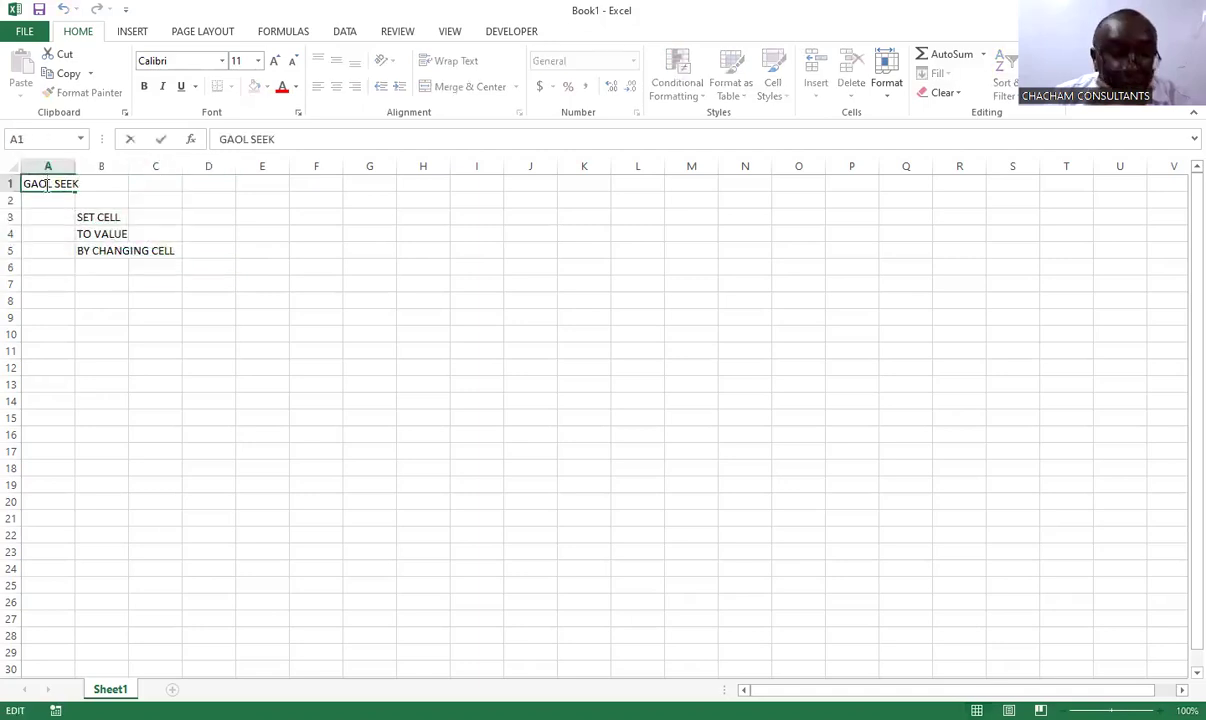
click(89, 195)
drag(30, 183, 214, 268)
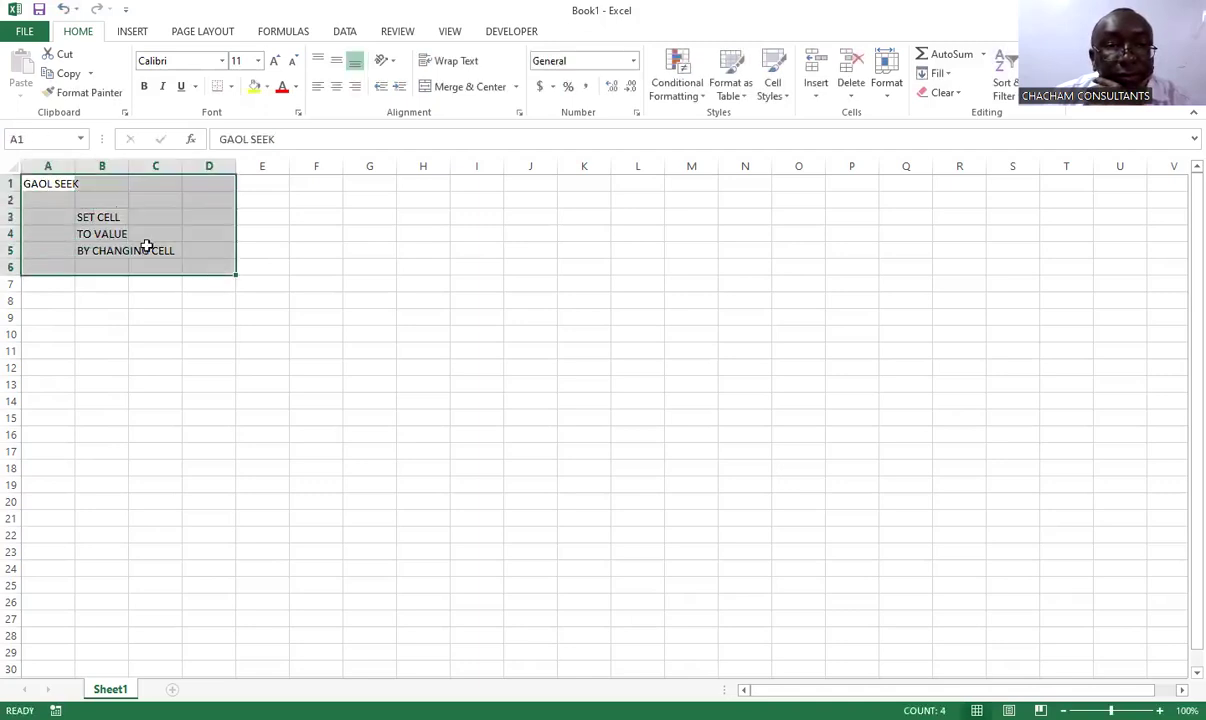
right_click(140, 247)
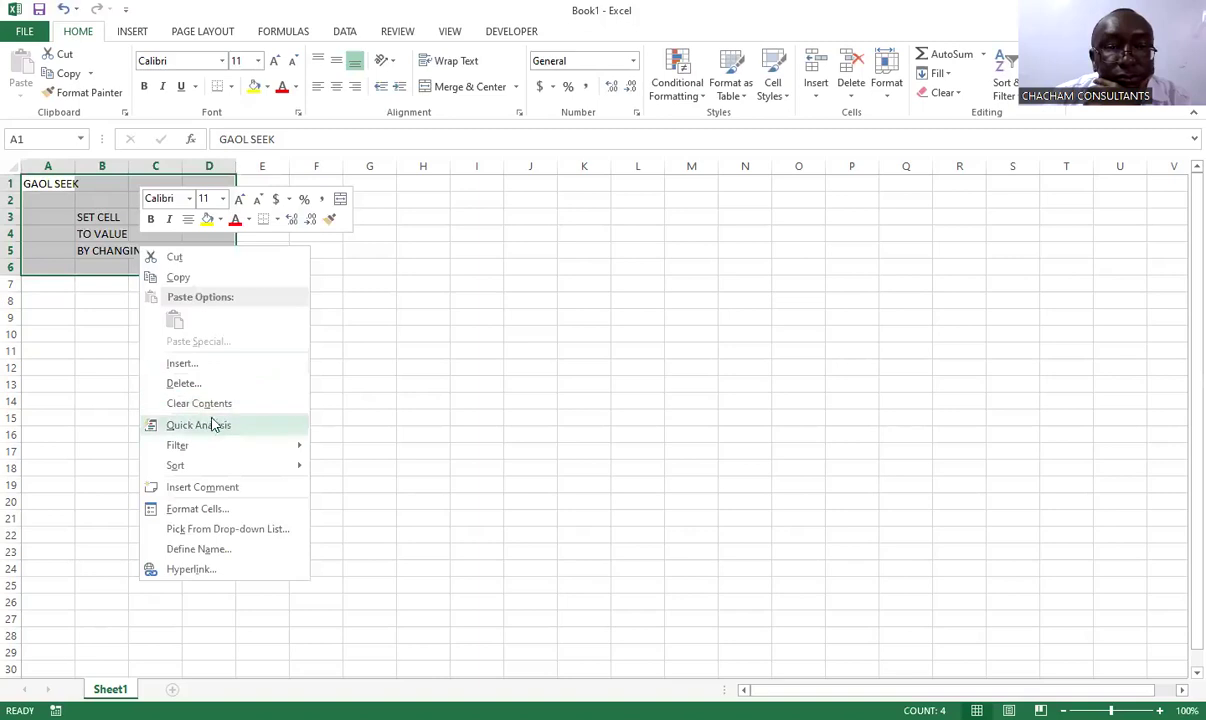
click(204, 405)
click(315, 350)
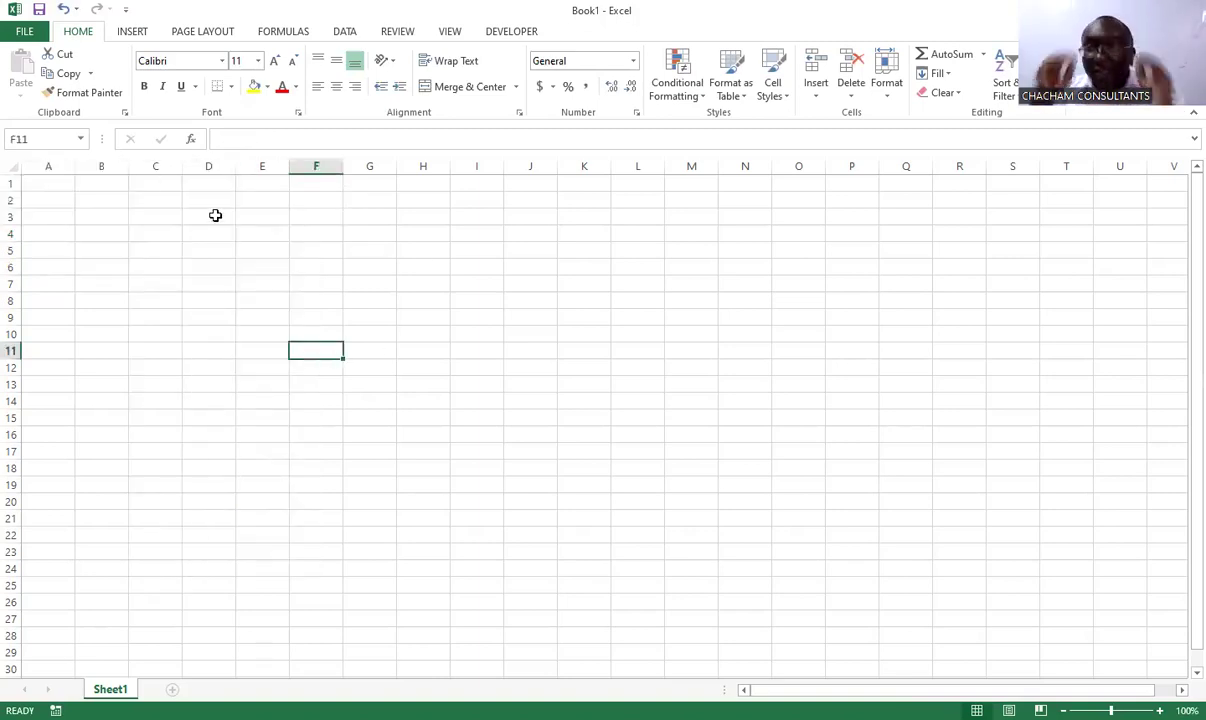
Enter the heading EXAMPLE in cell A1 and the label SELLING PRICE in cell A2.
double_click(43, 185)
text(E)
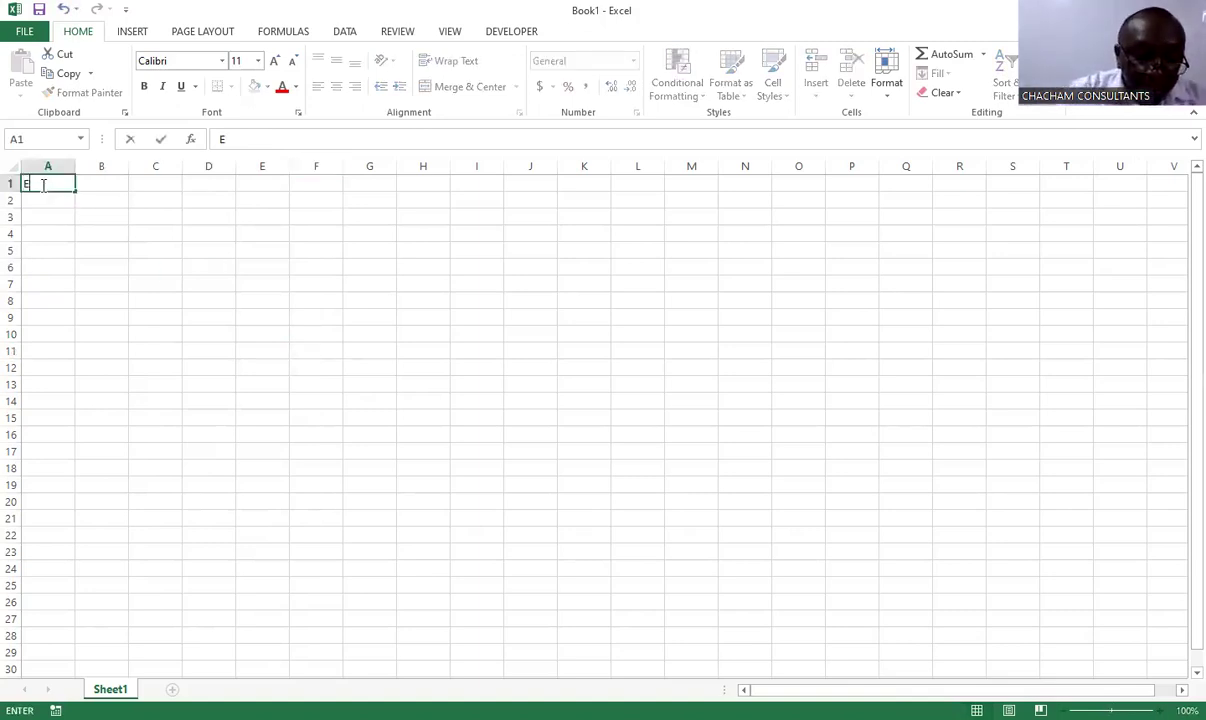
text(XAMPLE)
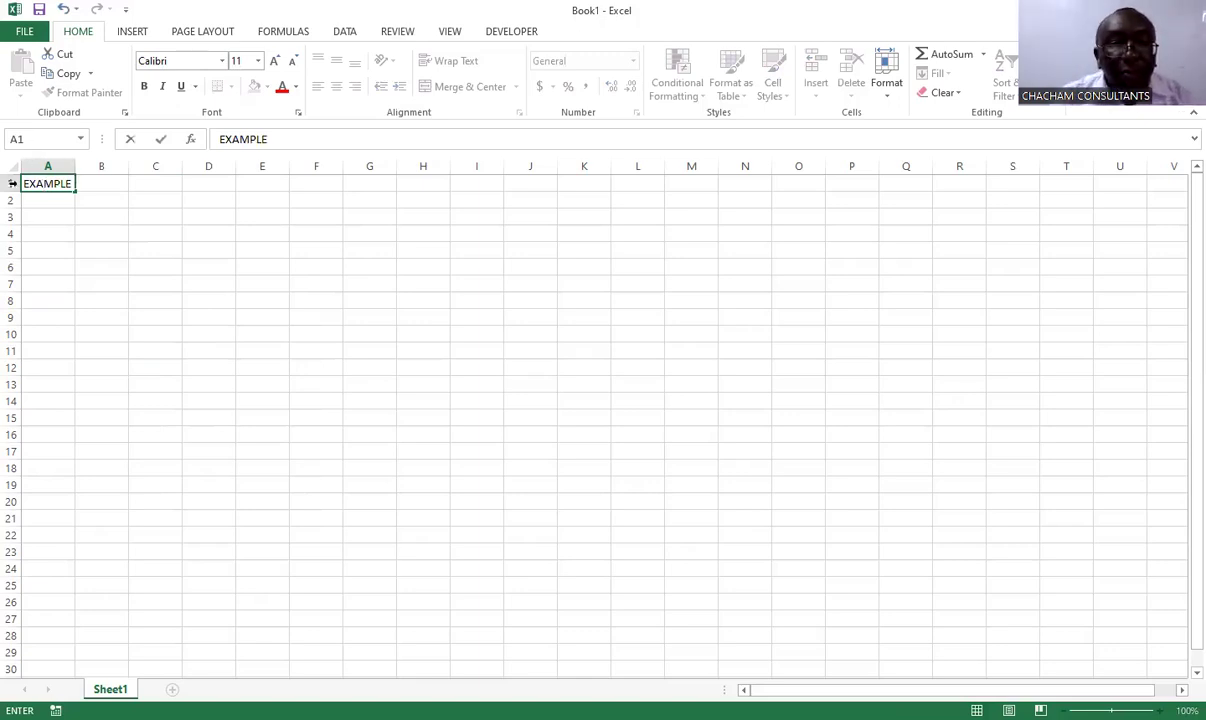
click(46, 217)
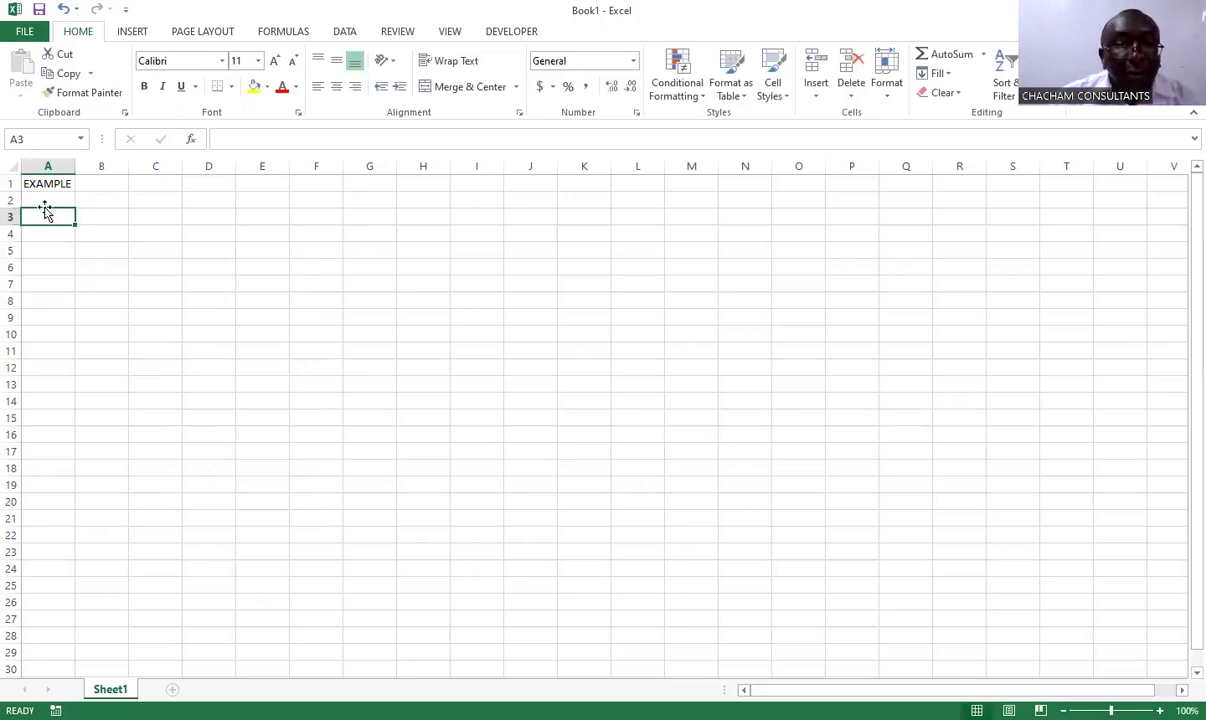
click(41, 203)
text(S)
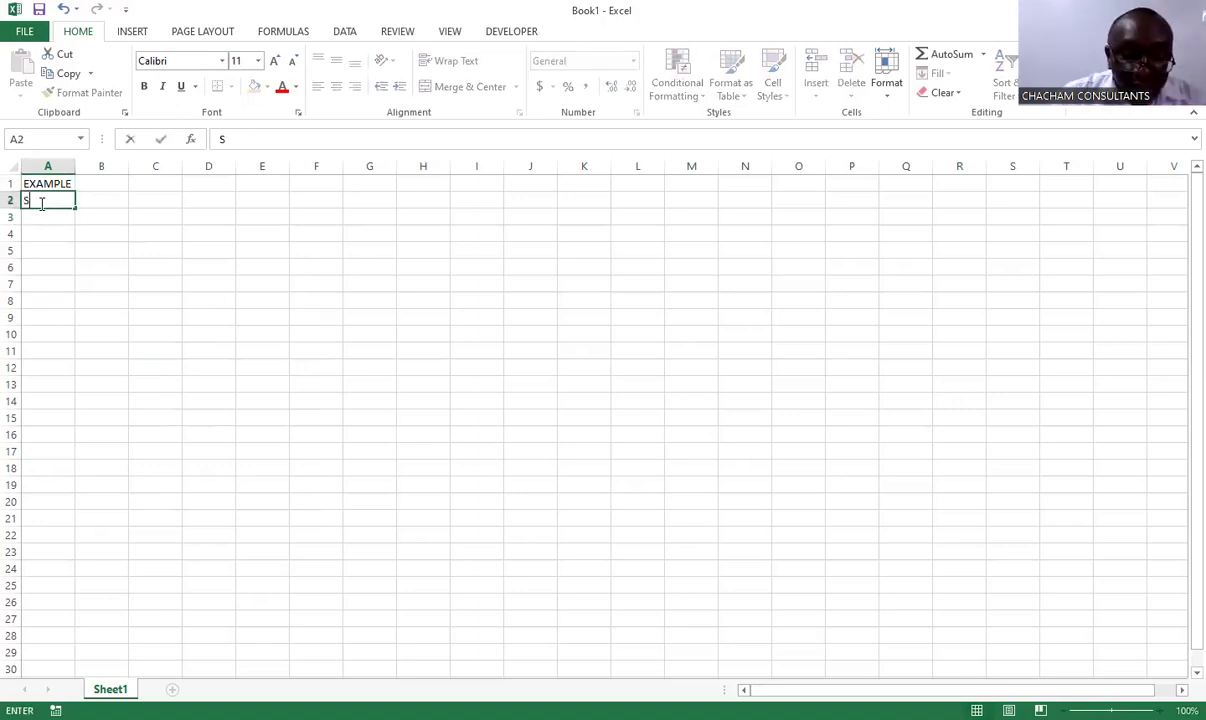
text(ELLING PRICE)
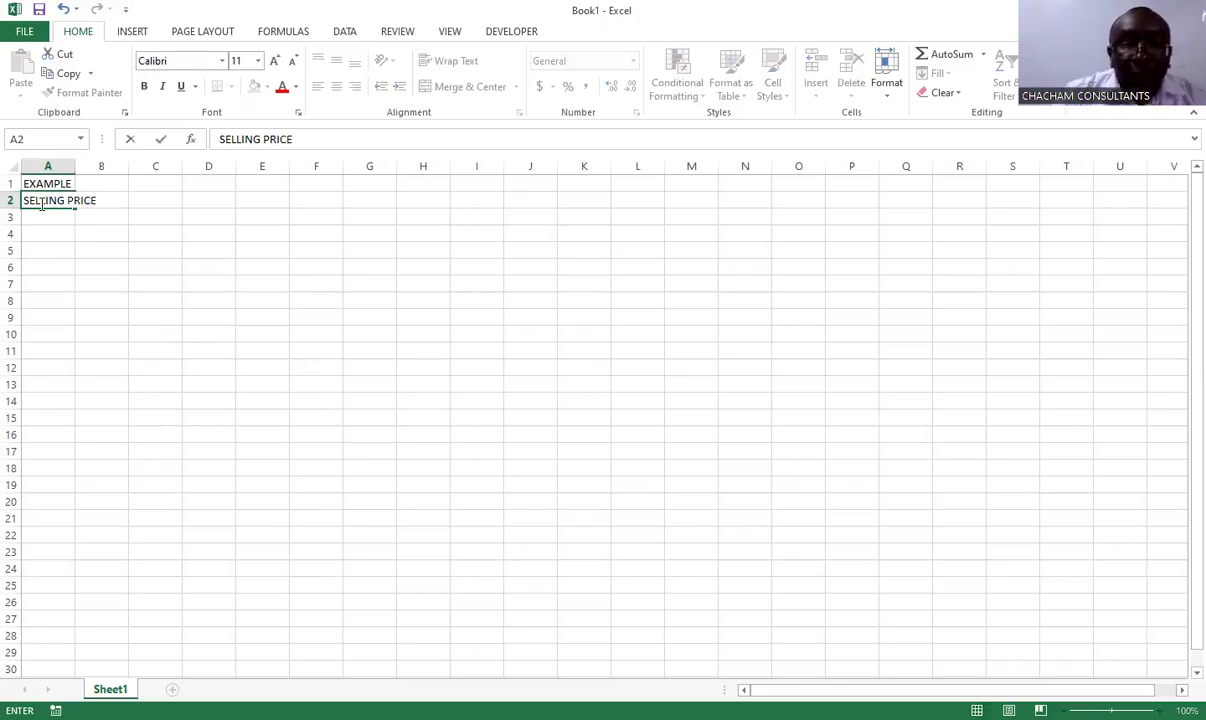
key(Return)
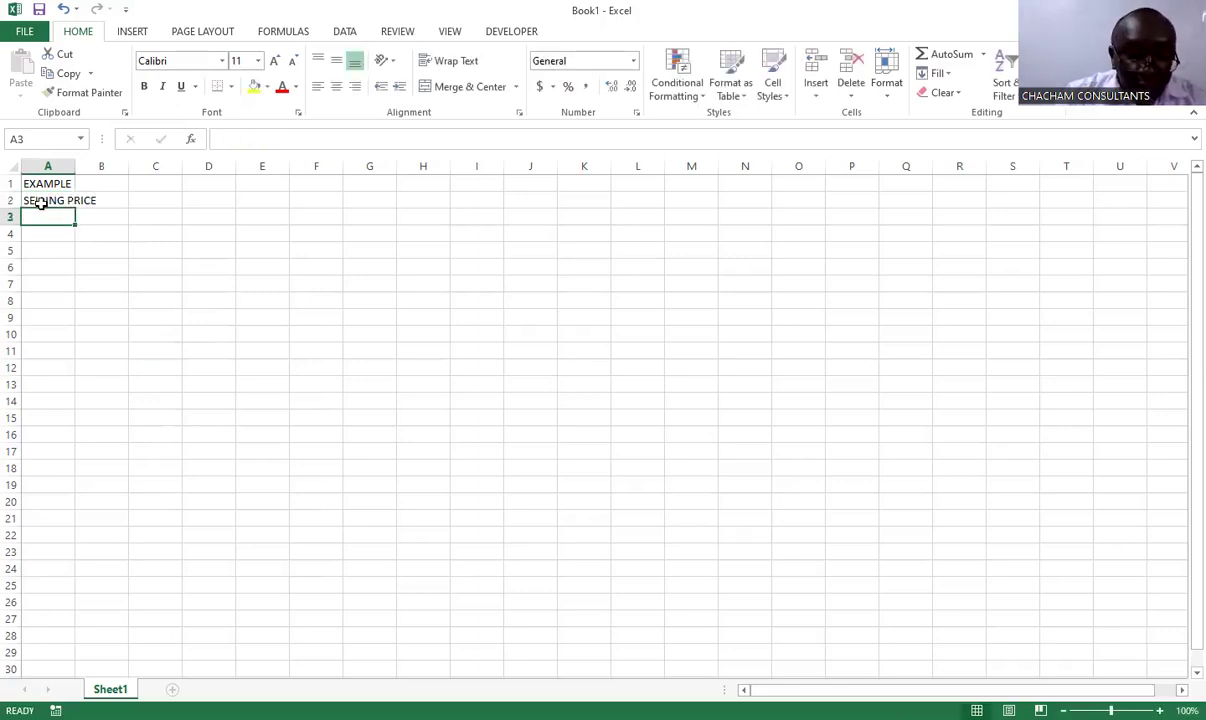
Enter the labels VARAIBLE COST PER UNIT in cell A3 and CONTRIBUTION MARGIN PER UNIT in cell A4.
text(V)
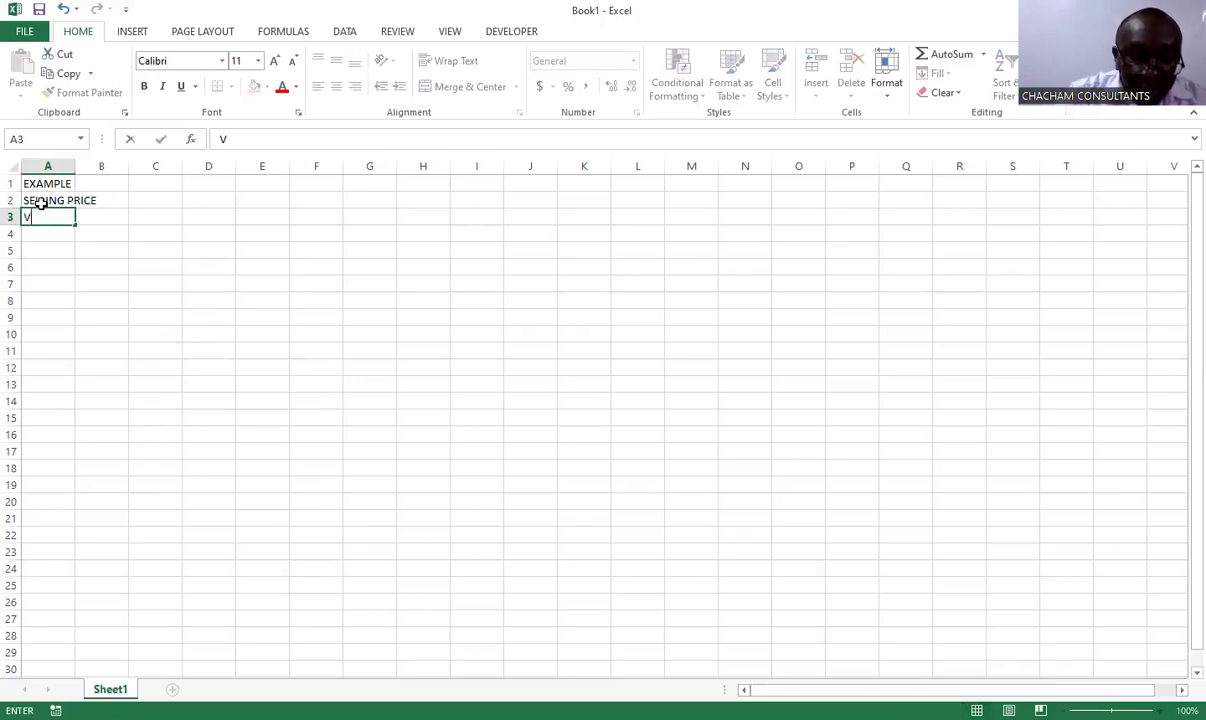
text(ARAIBLE)
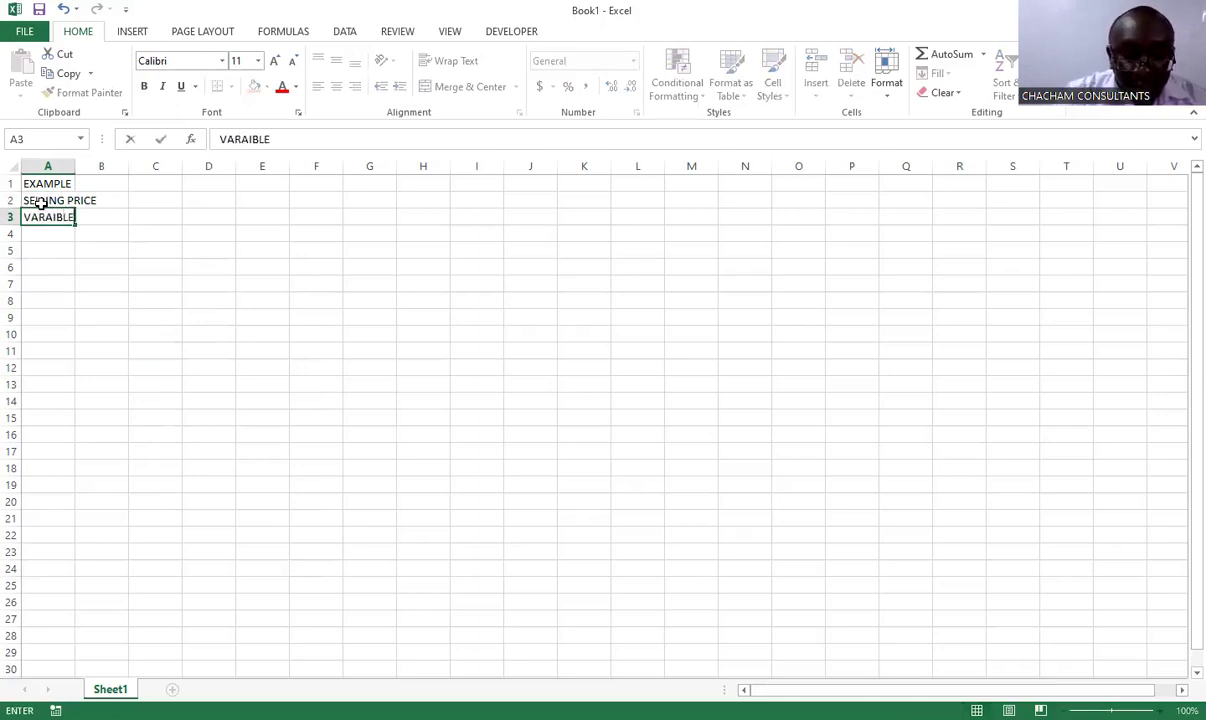
text( COST P)
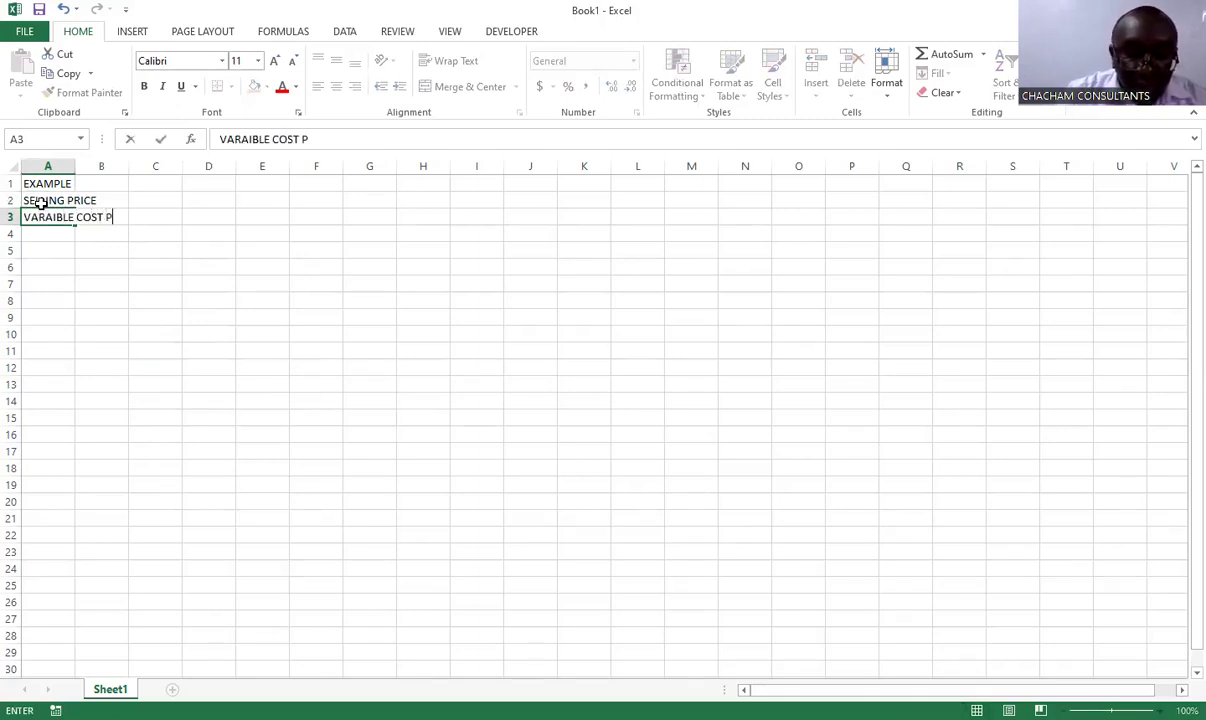
text(ER UNIT)
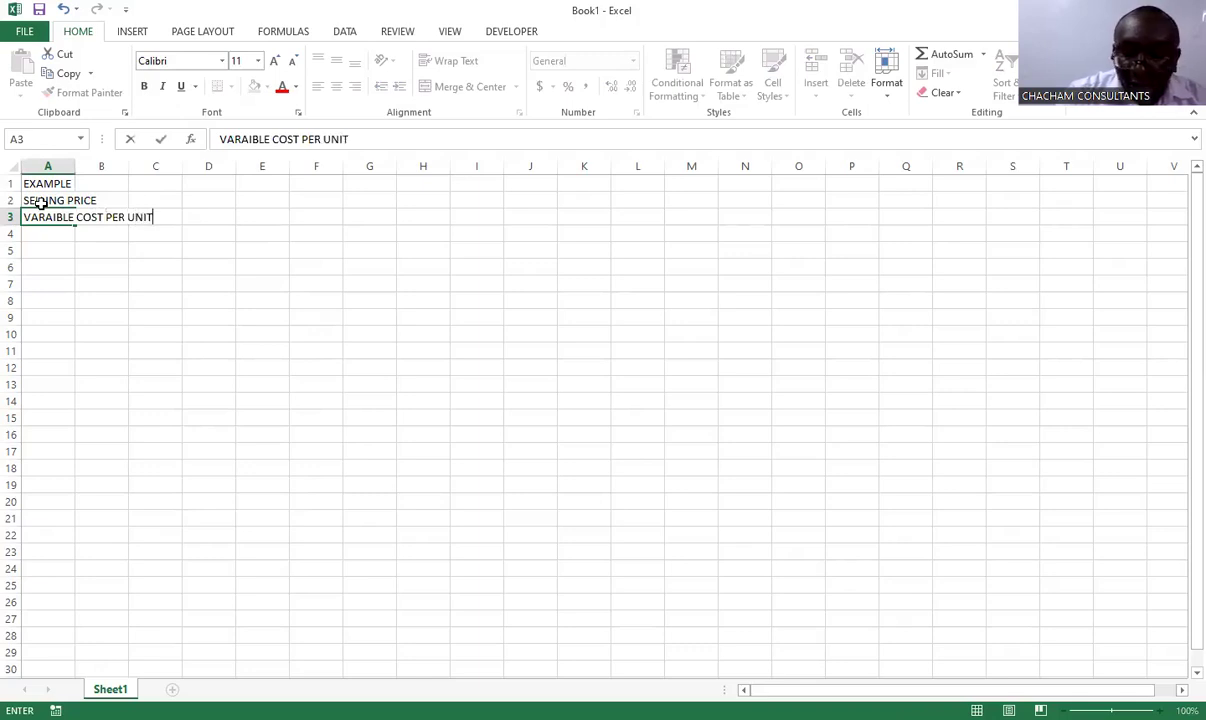
key(Return)
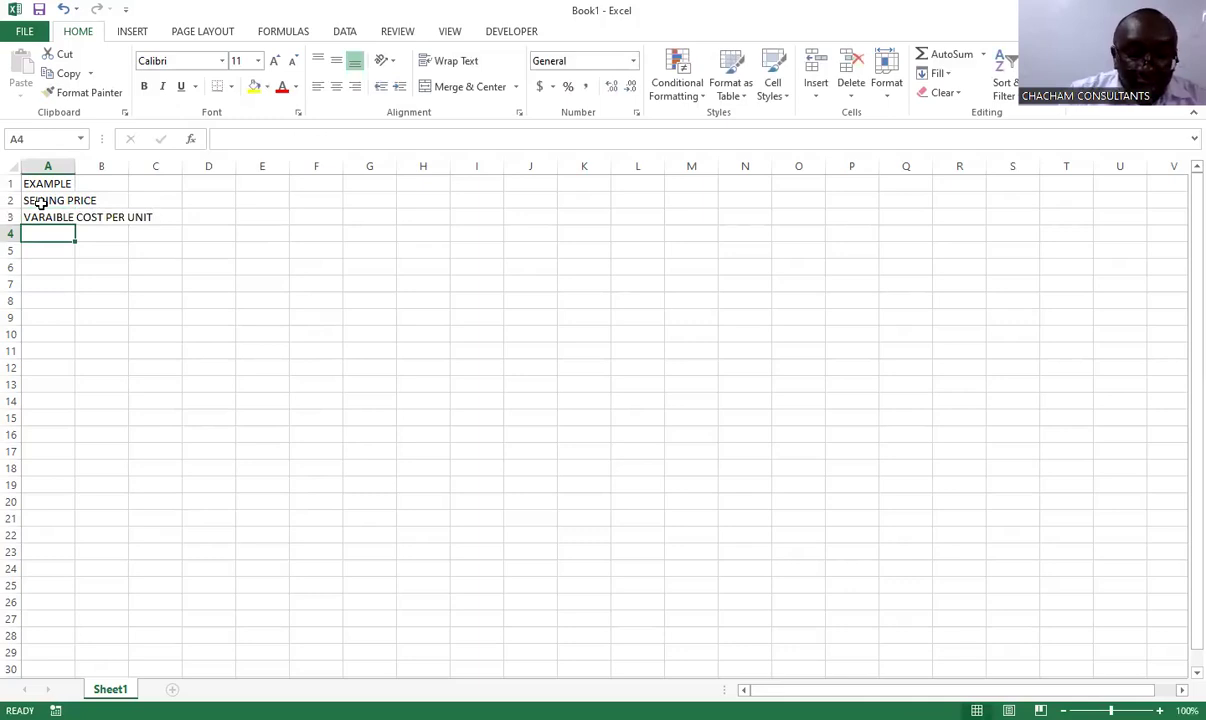
text(CONTR)
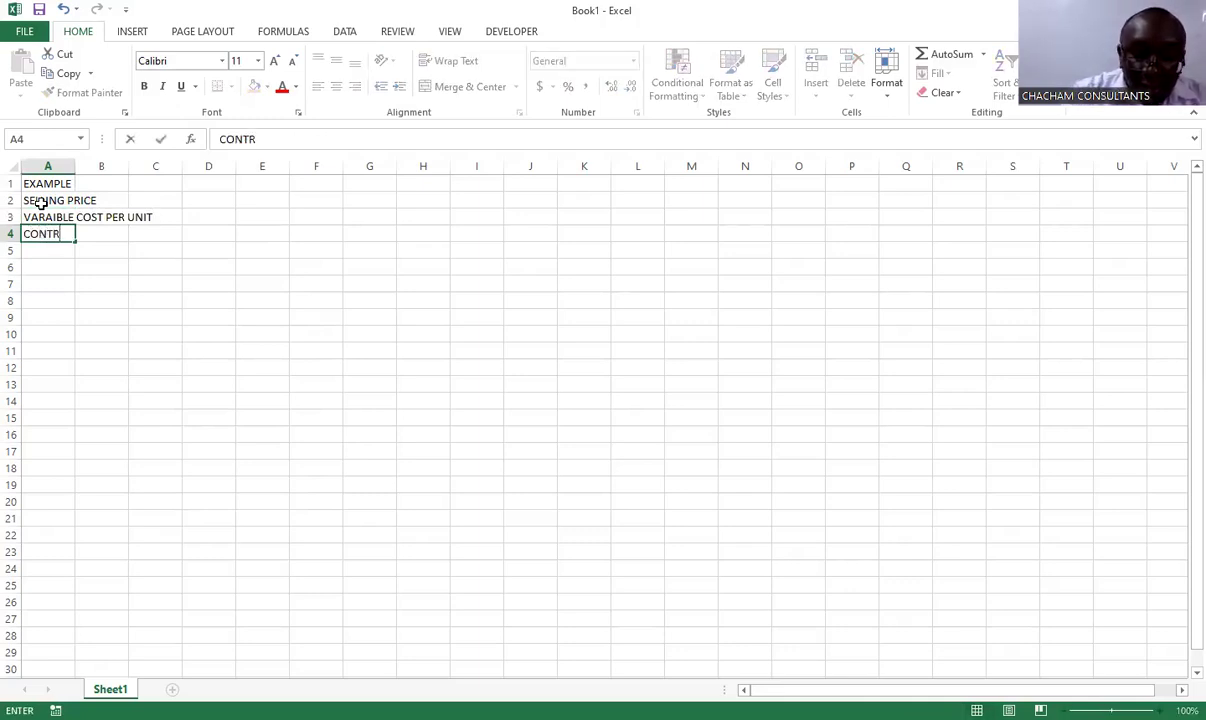
text(IBUTION MARGIN PER)
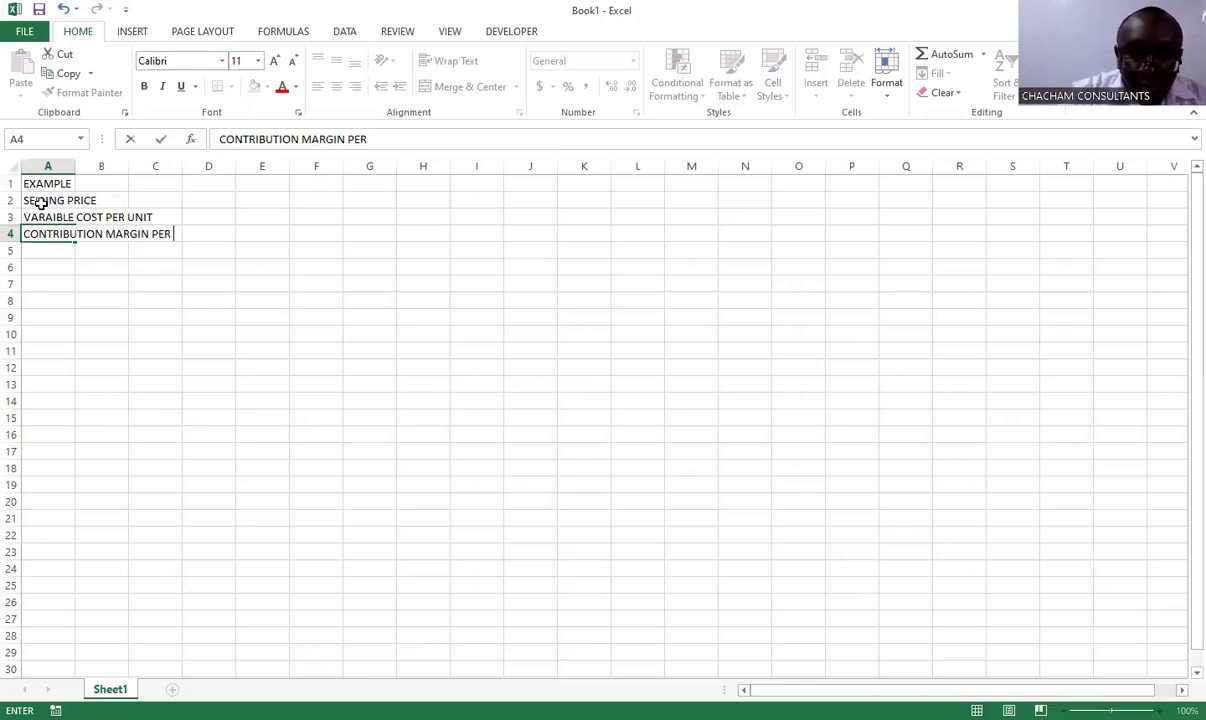
text( UNIT)
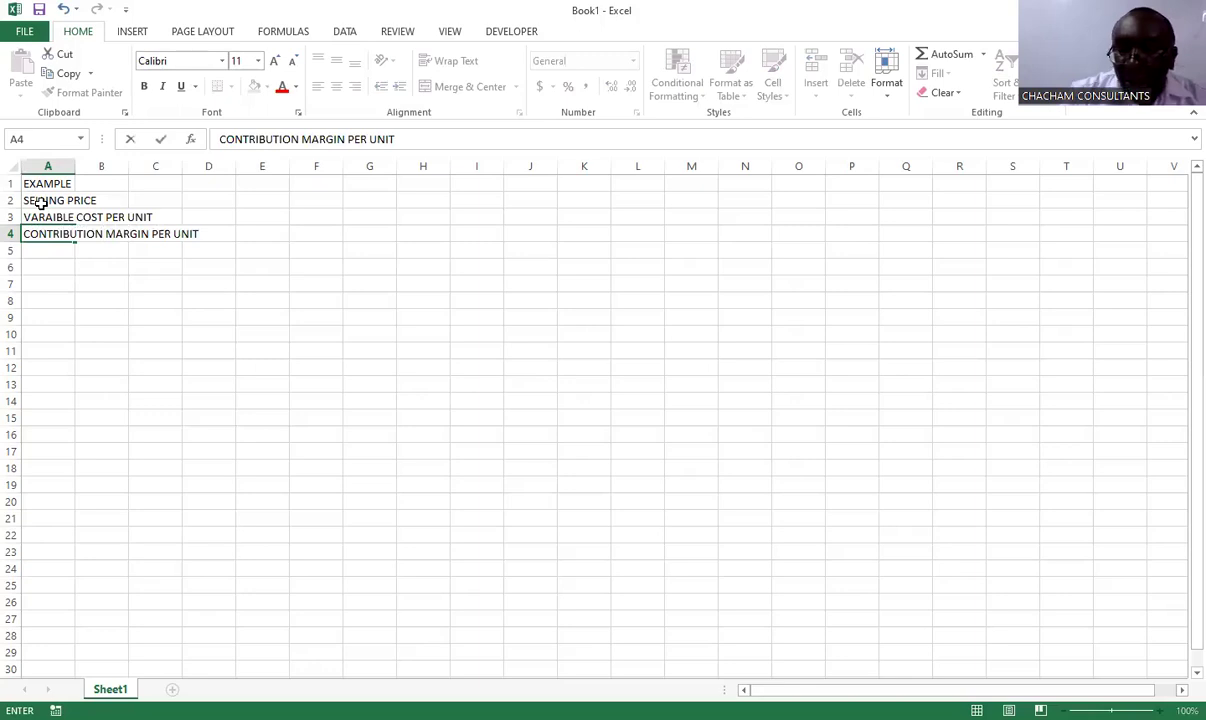
key(Return)
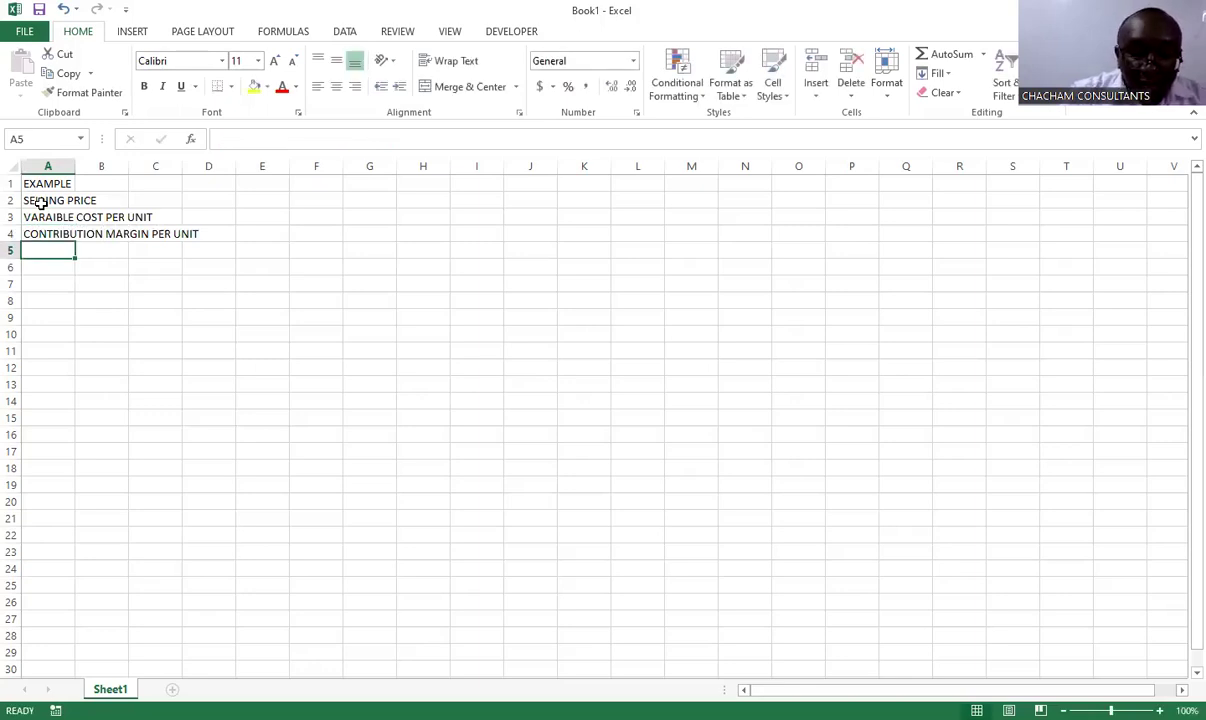
Enter the labels UNITS SOLD in cell A5 and TOTAL FIXED COST in cell A6.
text(UNI)
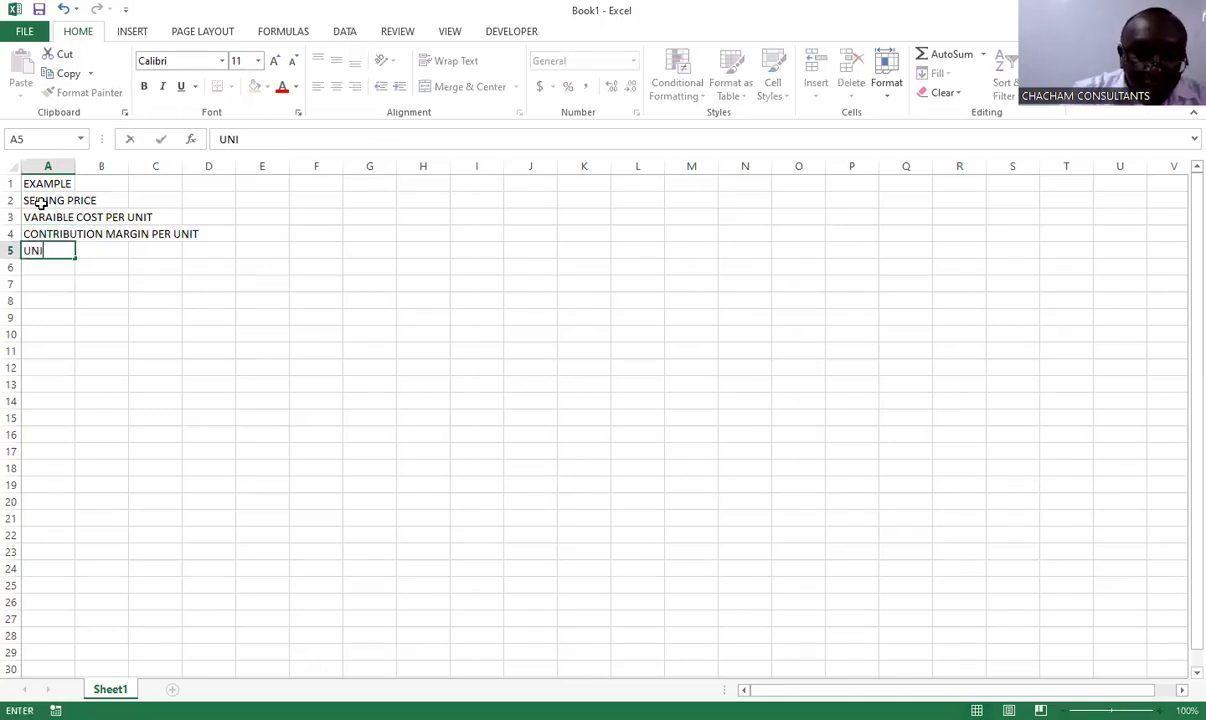
text(TS SOLD)
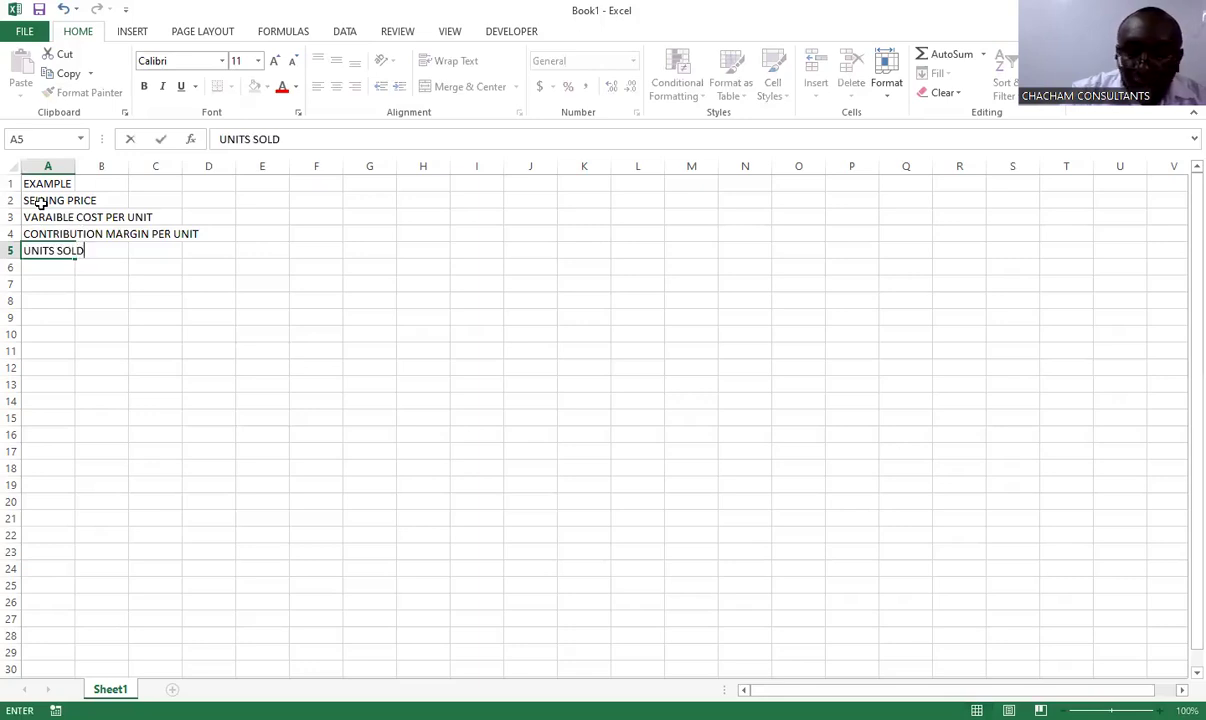
key(Return)
text(T)
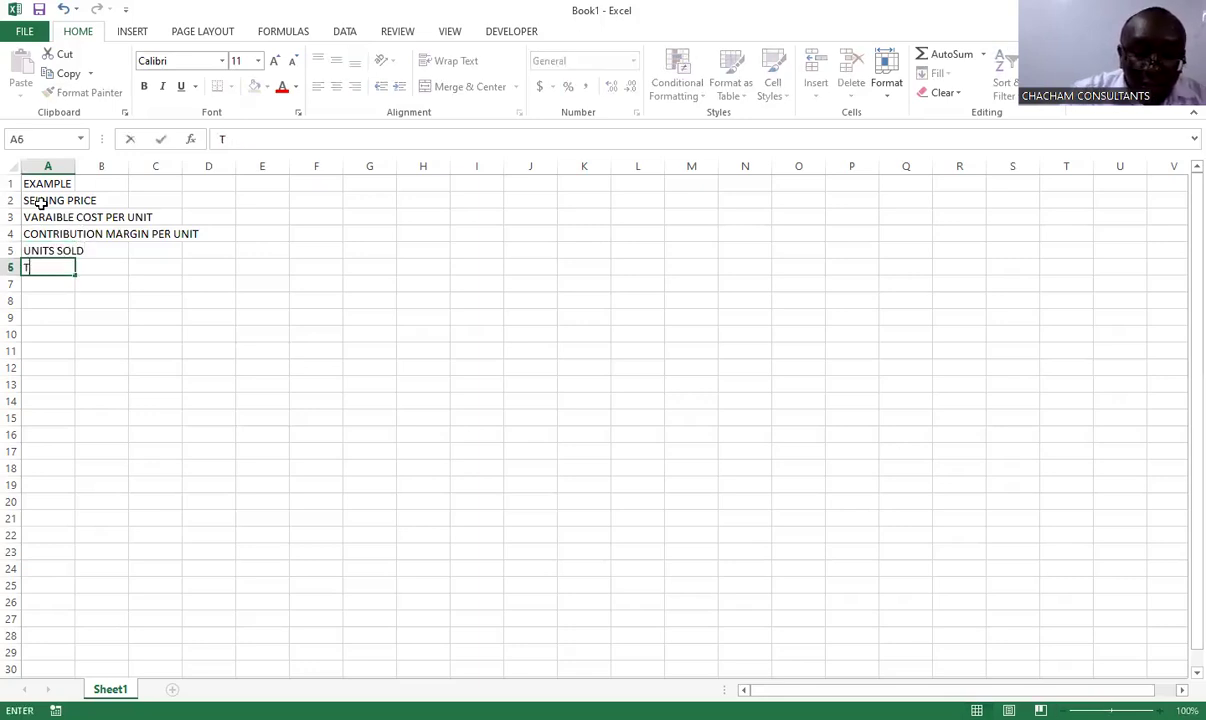
text(OTAL F)
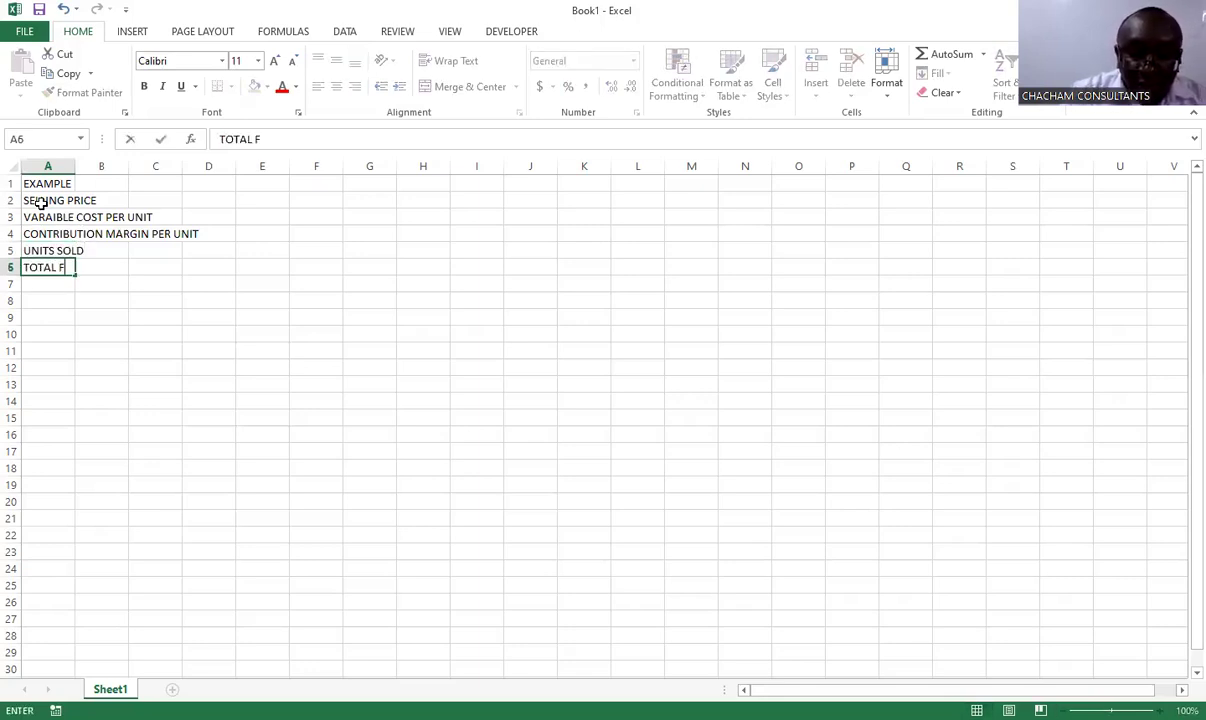
text(IXED )
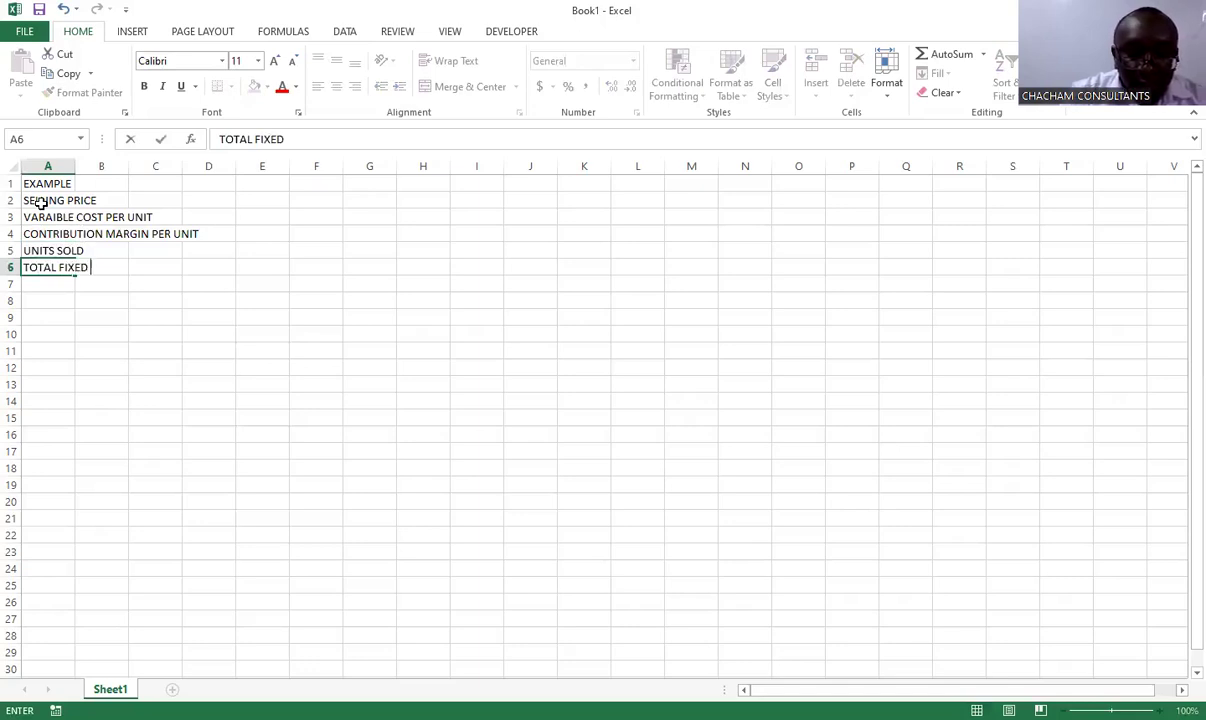
text(COST)
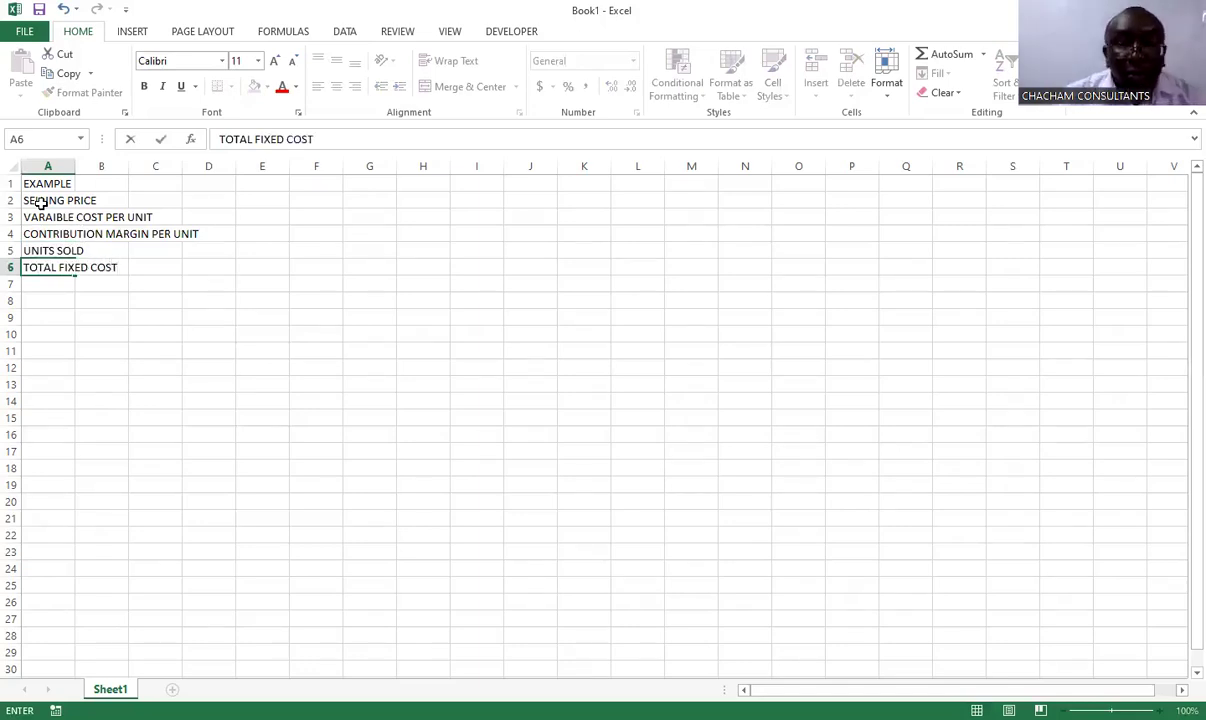
Enter the label NET PROFIT in cell A7 and make the EXAMPLE heading in cell A1 bold.
key(Return)
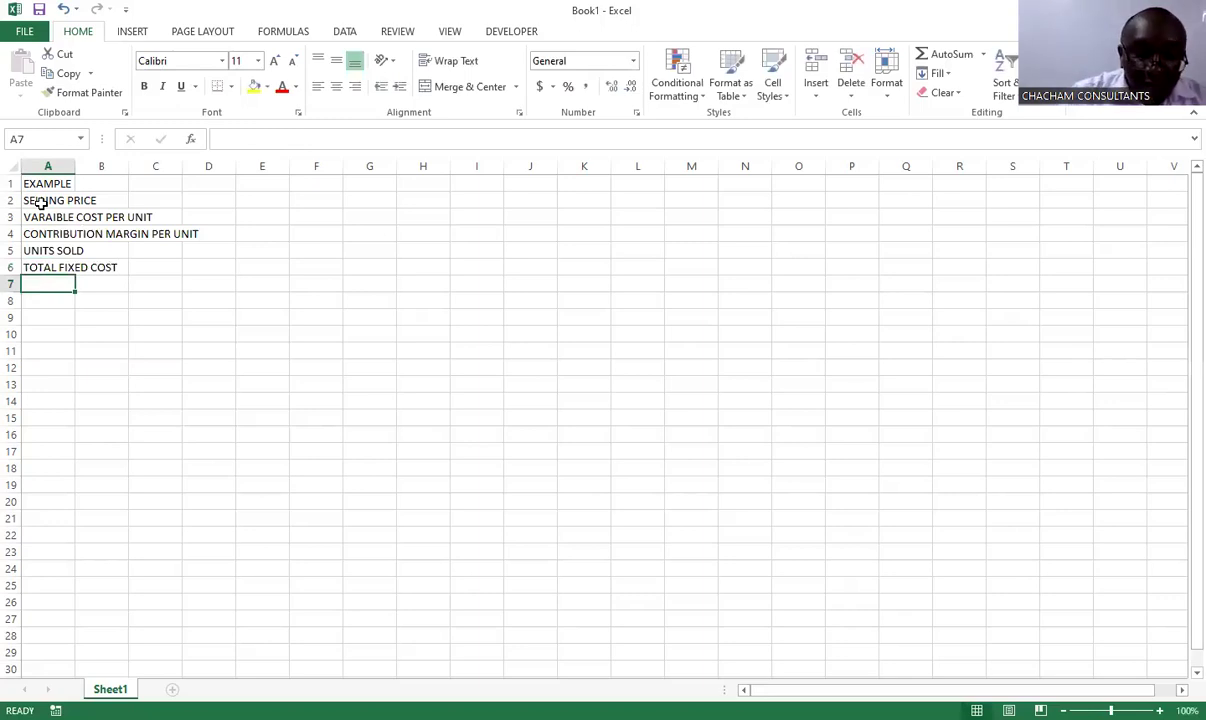
text(NET PROFIT)
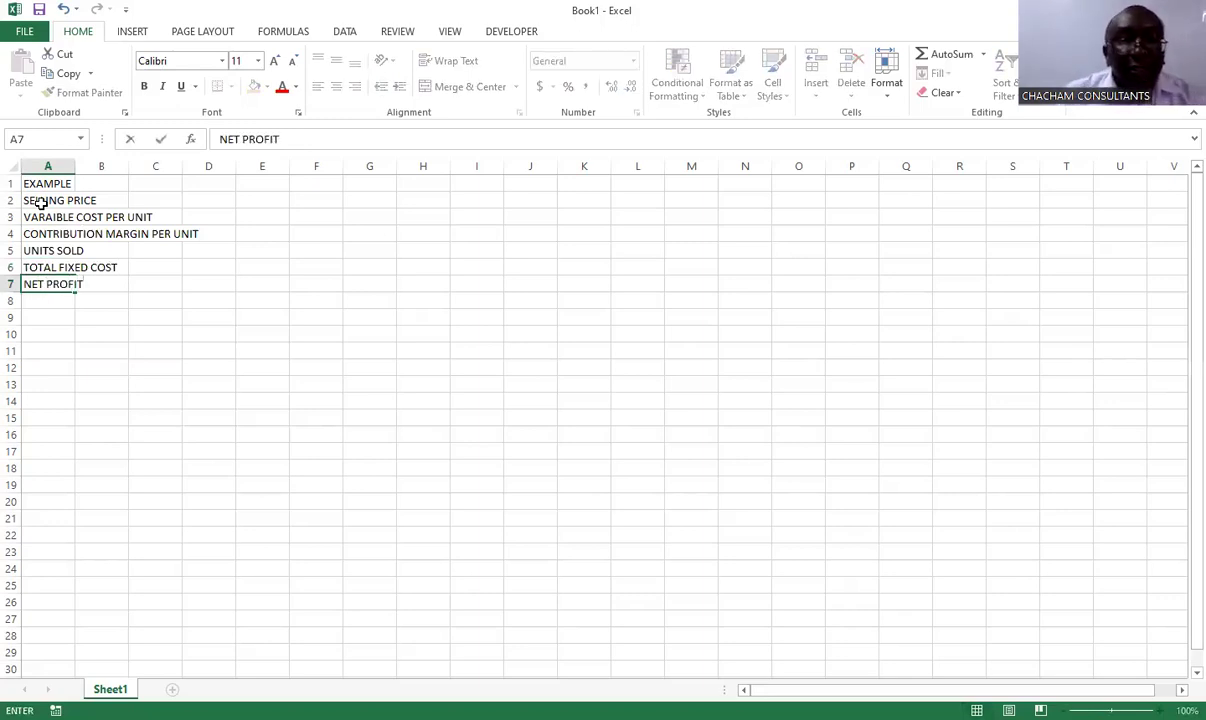
click(38, 183)
double_click(38, 183)
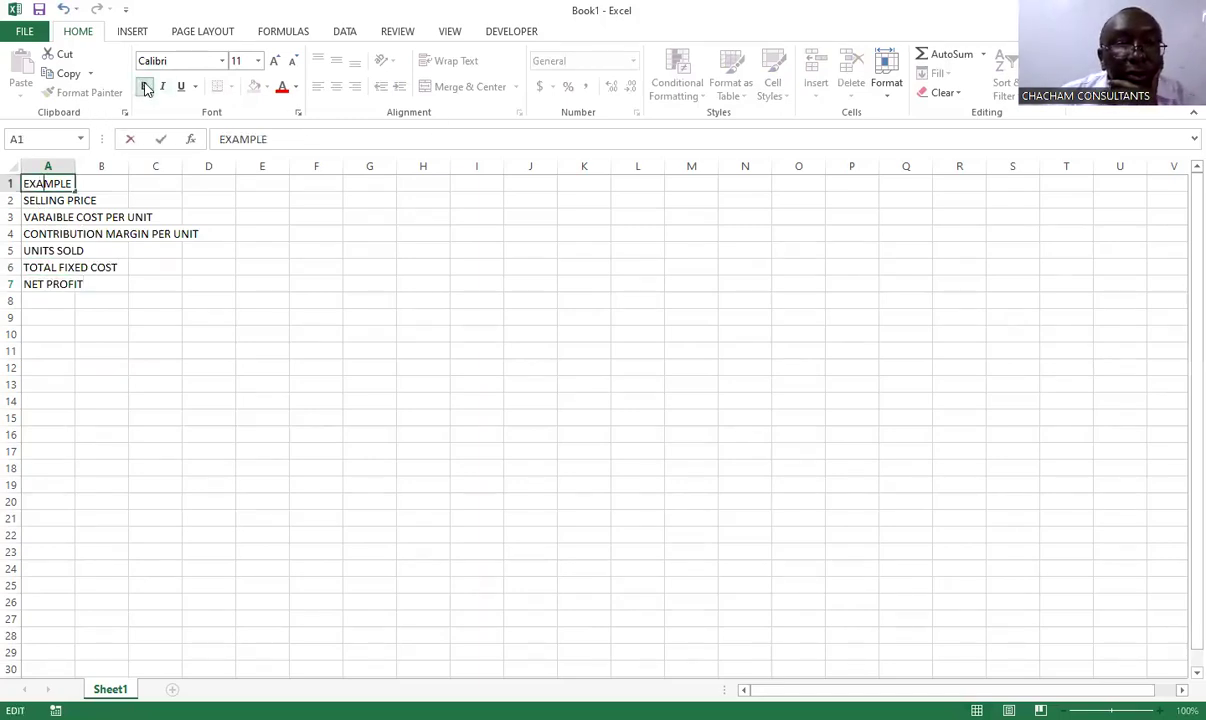
click(167, 264)
click(34, 183)
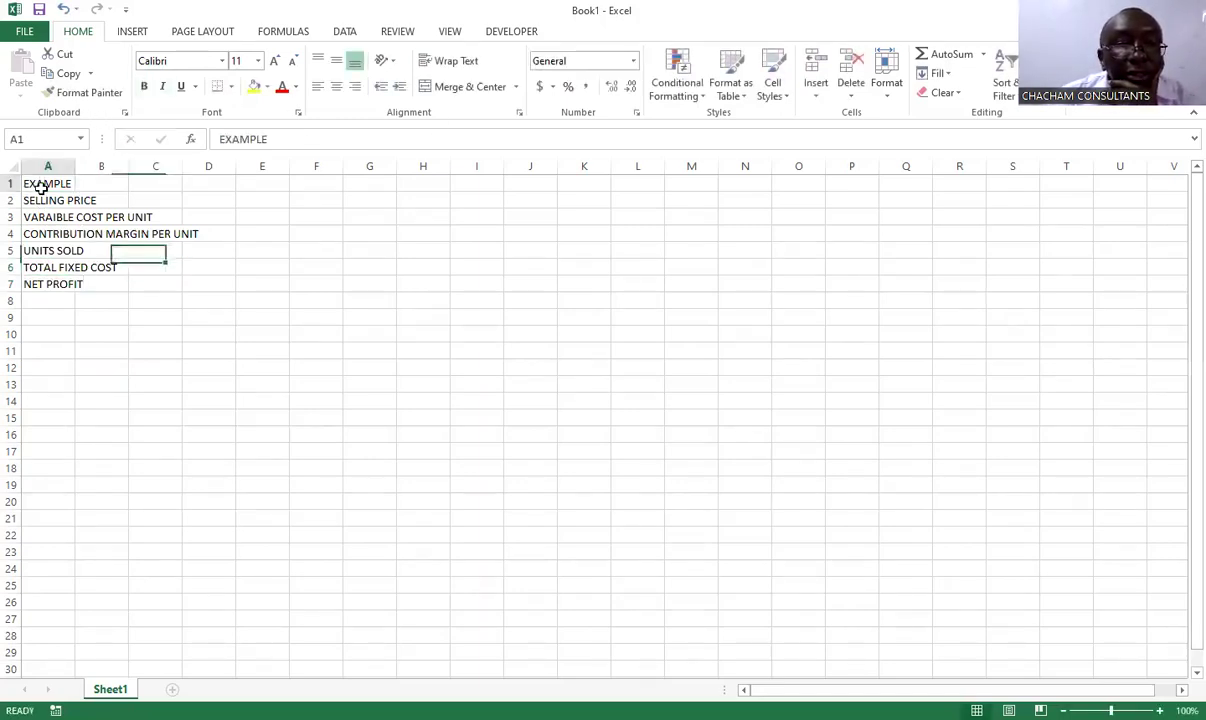
click(144, 92)
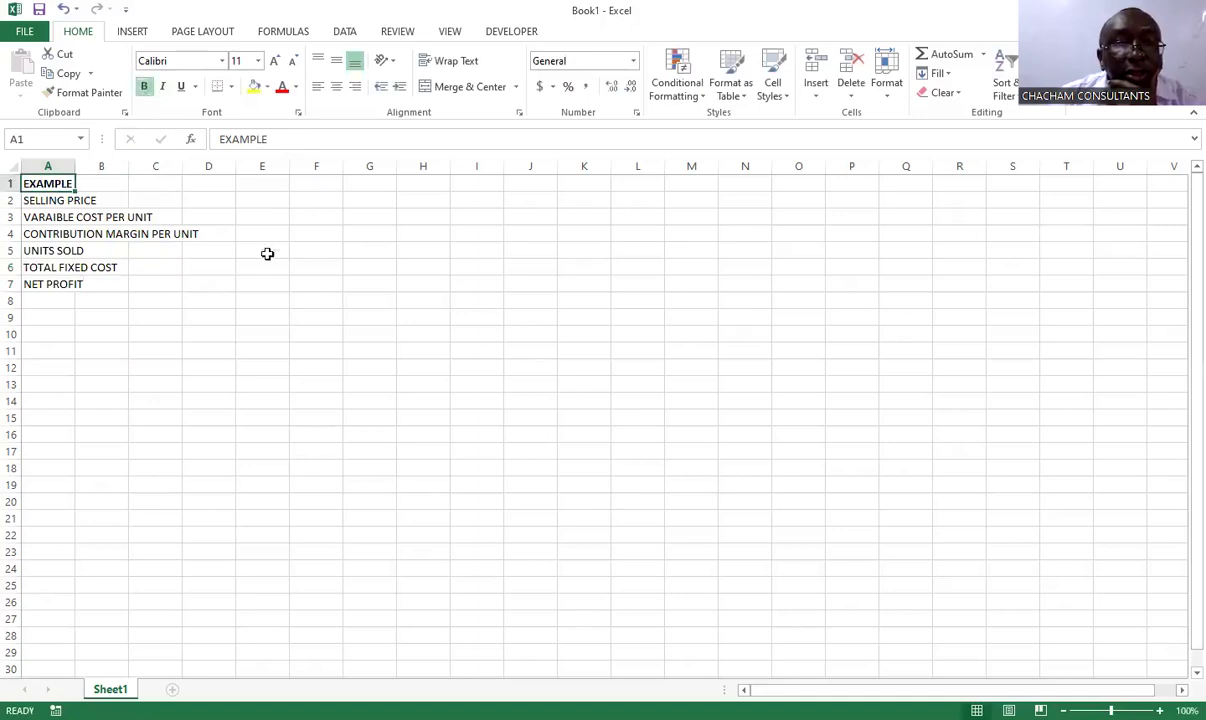
Auto-fit the width of column A so that it holds the full text of its labels.
double_click(285, 263)
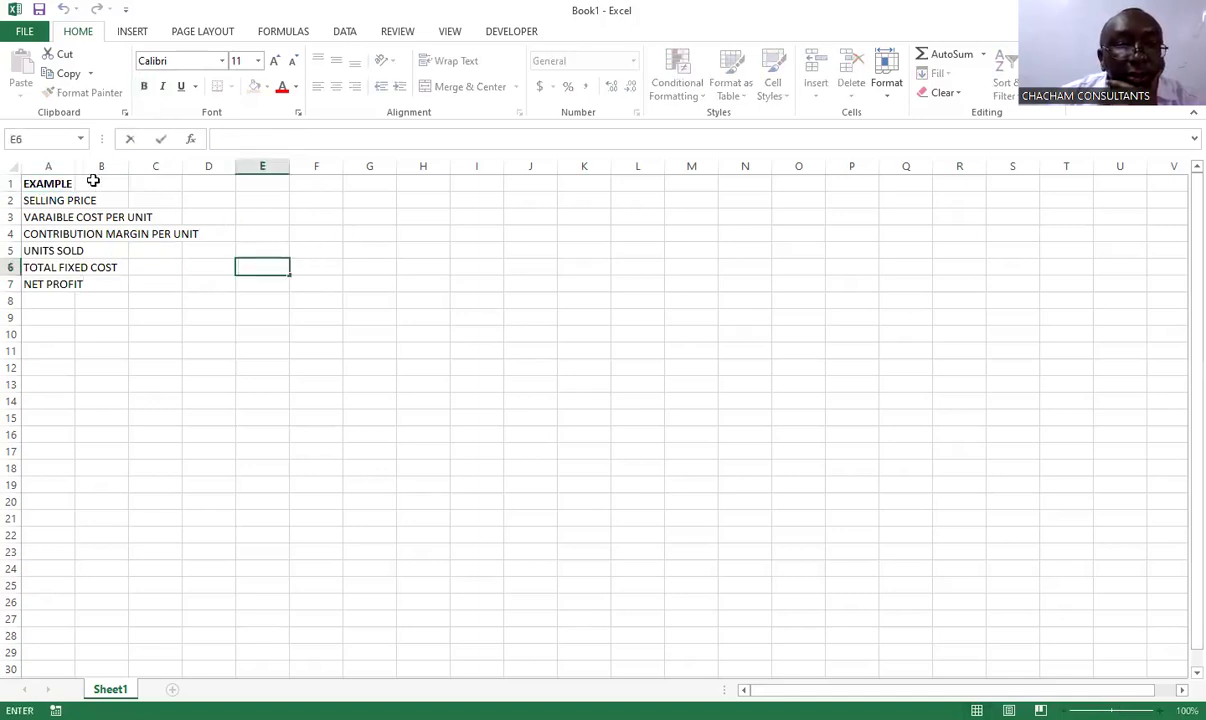
click(72, 216)
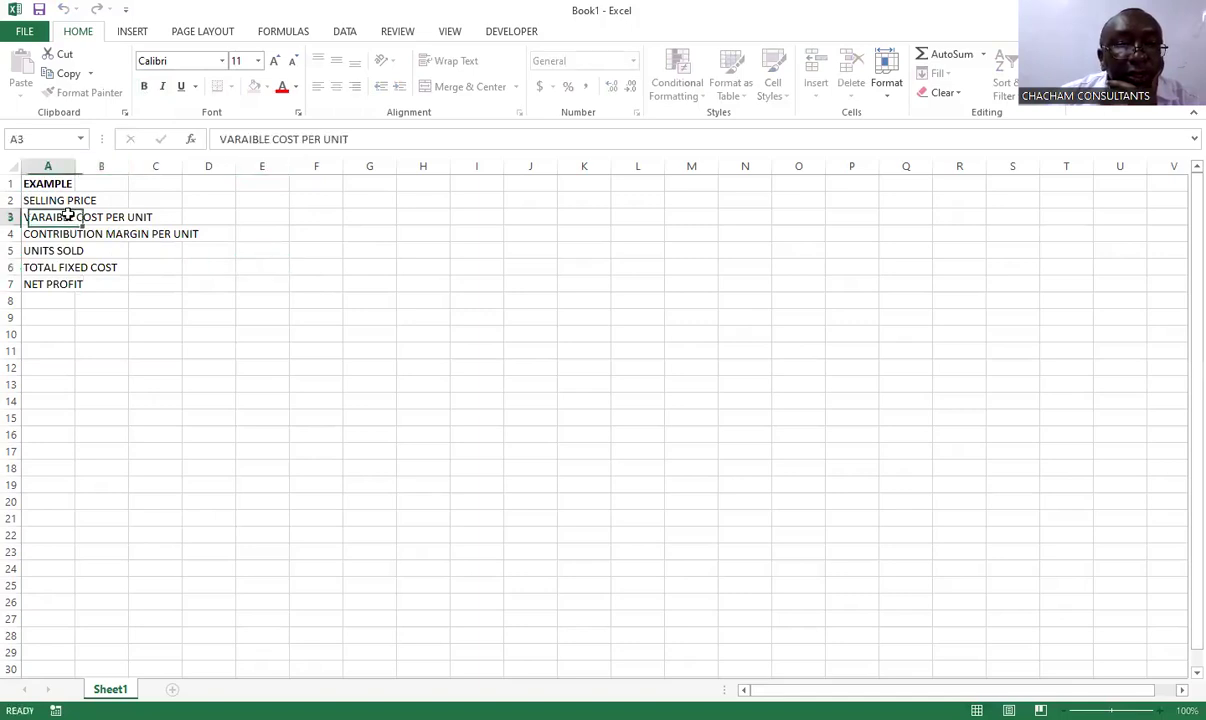
double_click(73, 173)
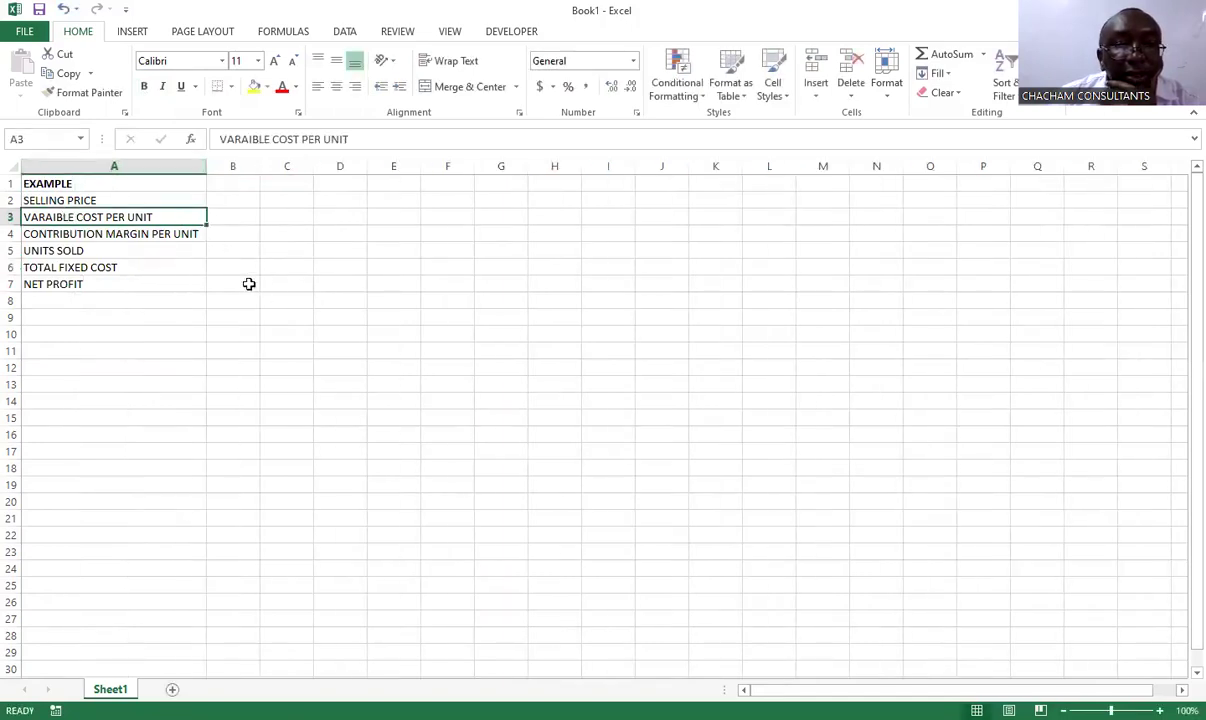
Enter 65 as the selling price in cell B2.
click(266, 279)
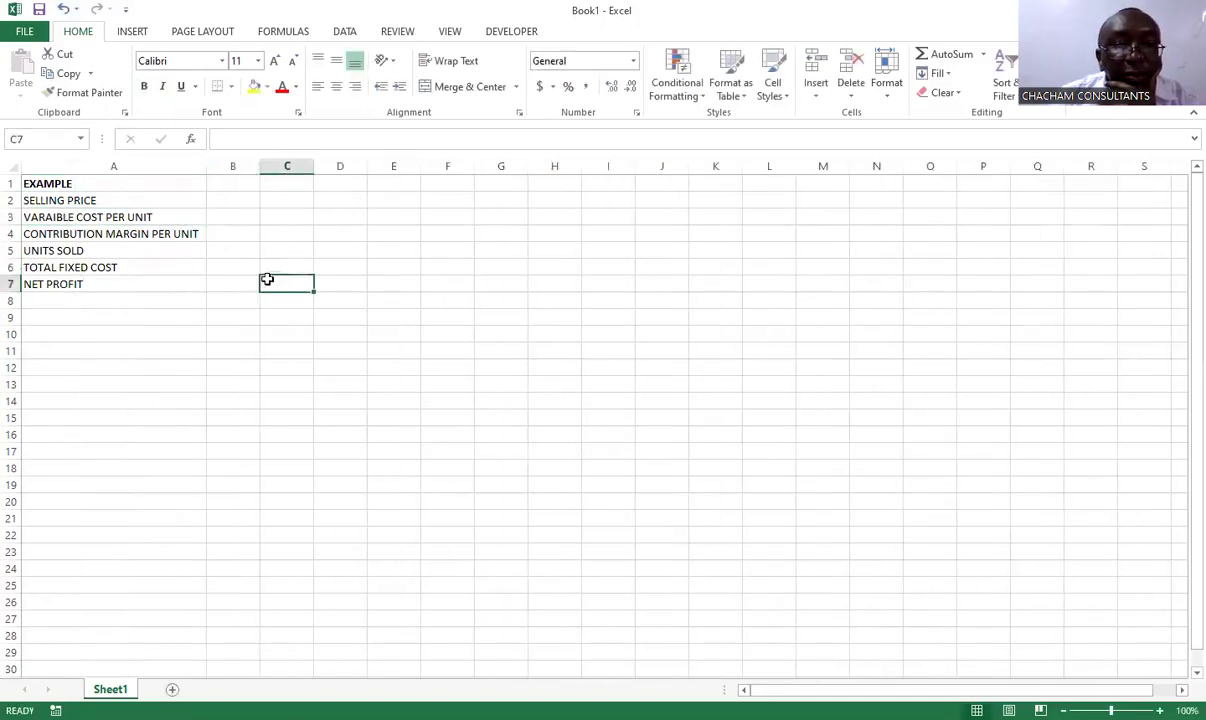
click(226, 202)
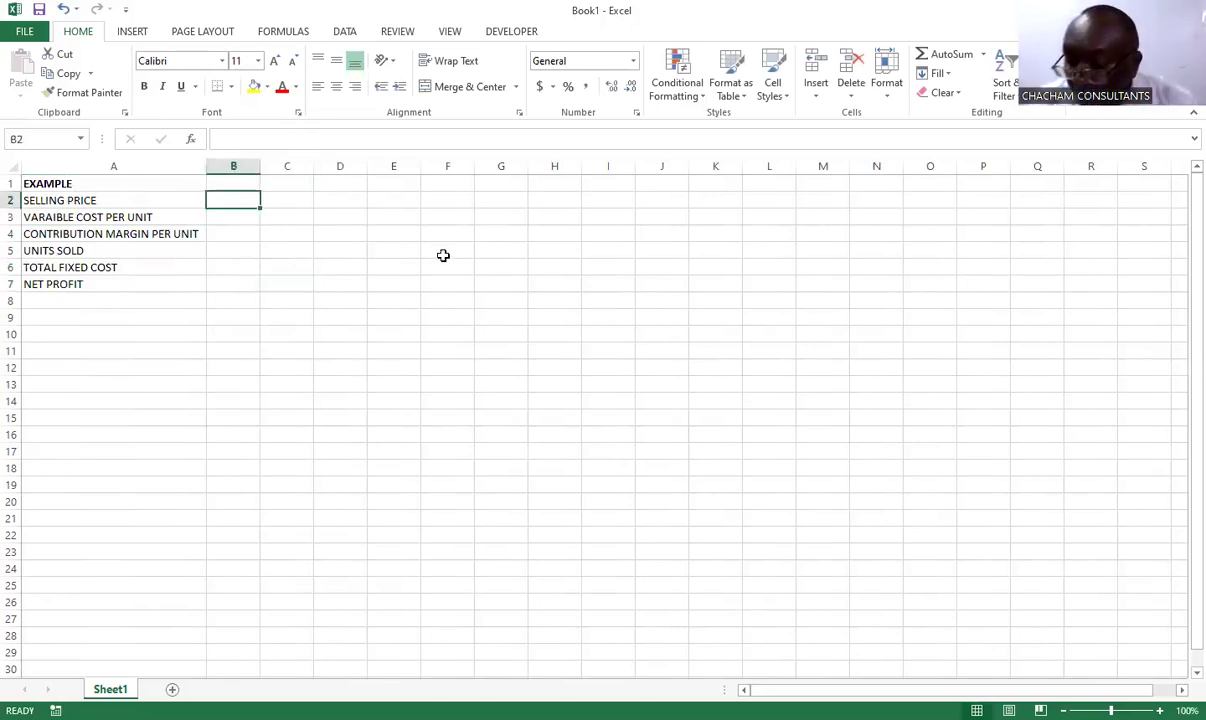
text(65)
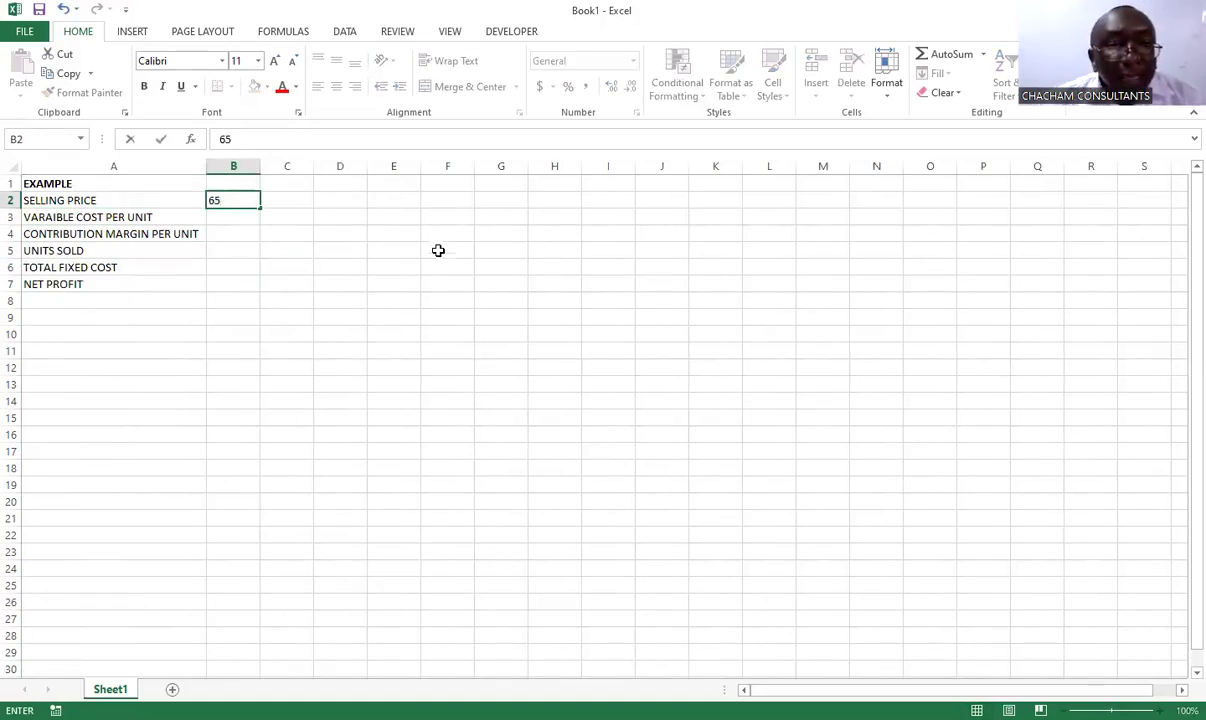
Correct the misspelled label in cell A3 to read VARIABLE COST PER UNIT.
click(81, 213)
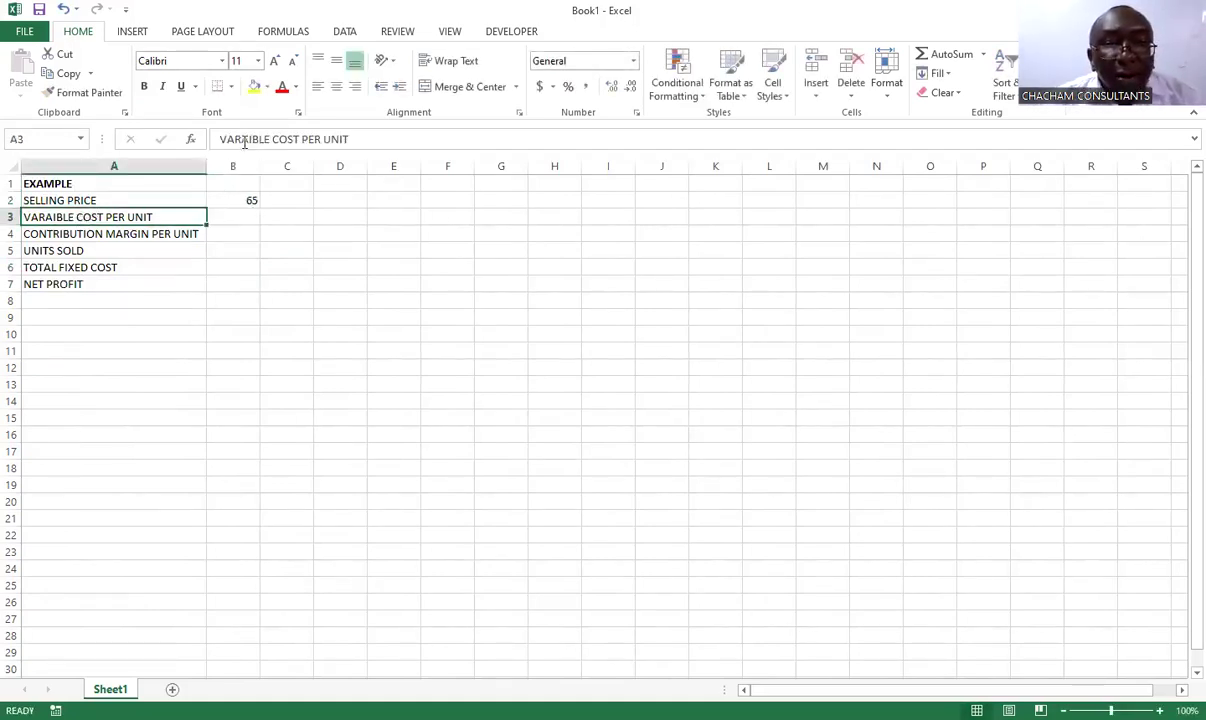
click(256, 140)
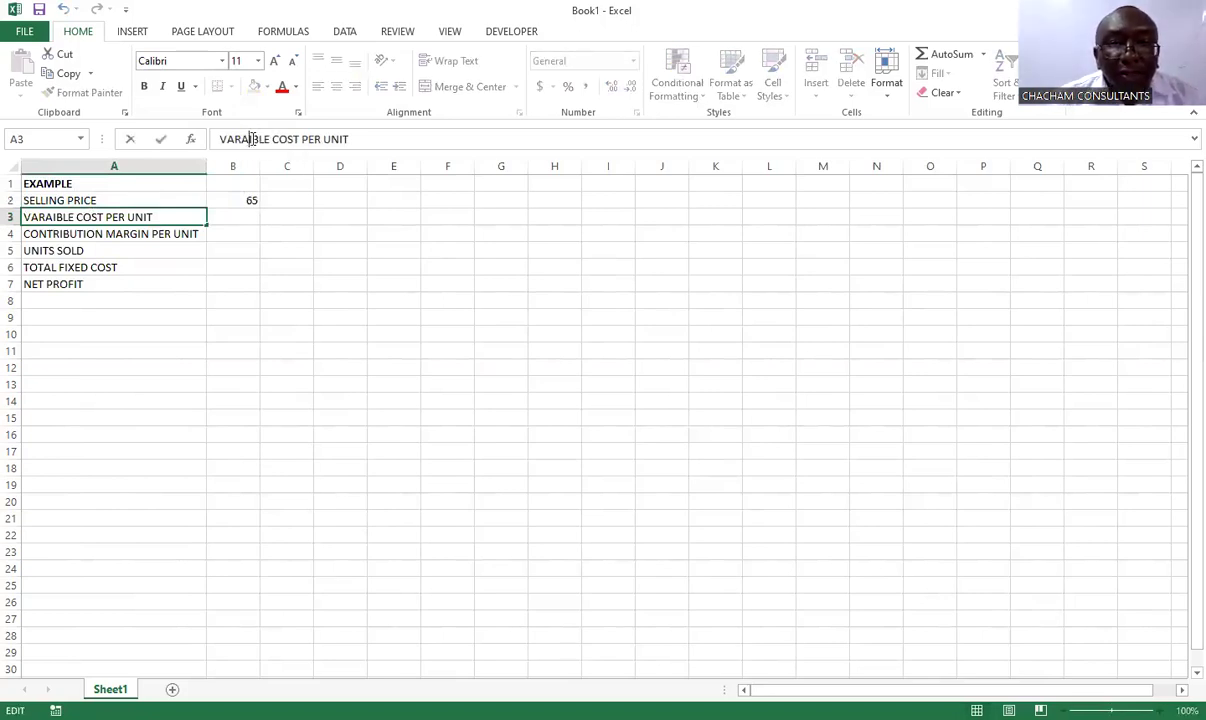
double_click(255, 139)
click(254, 139)
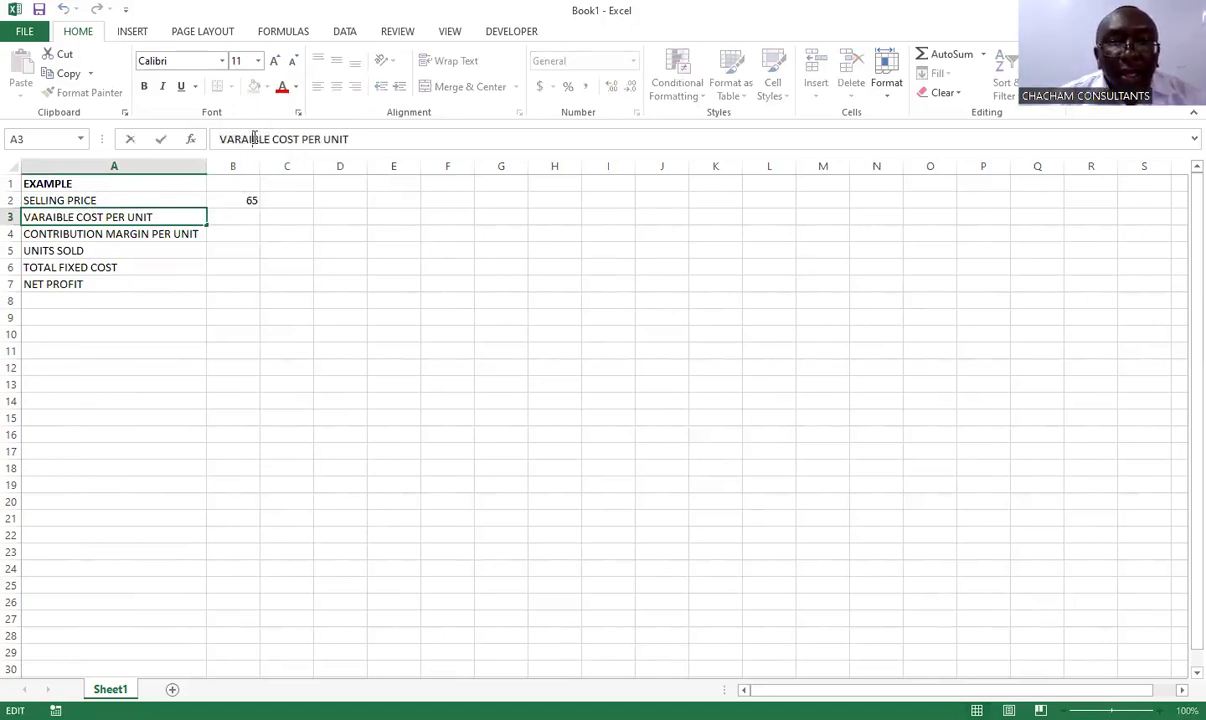
key(BackSpace)
text(IA)
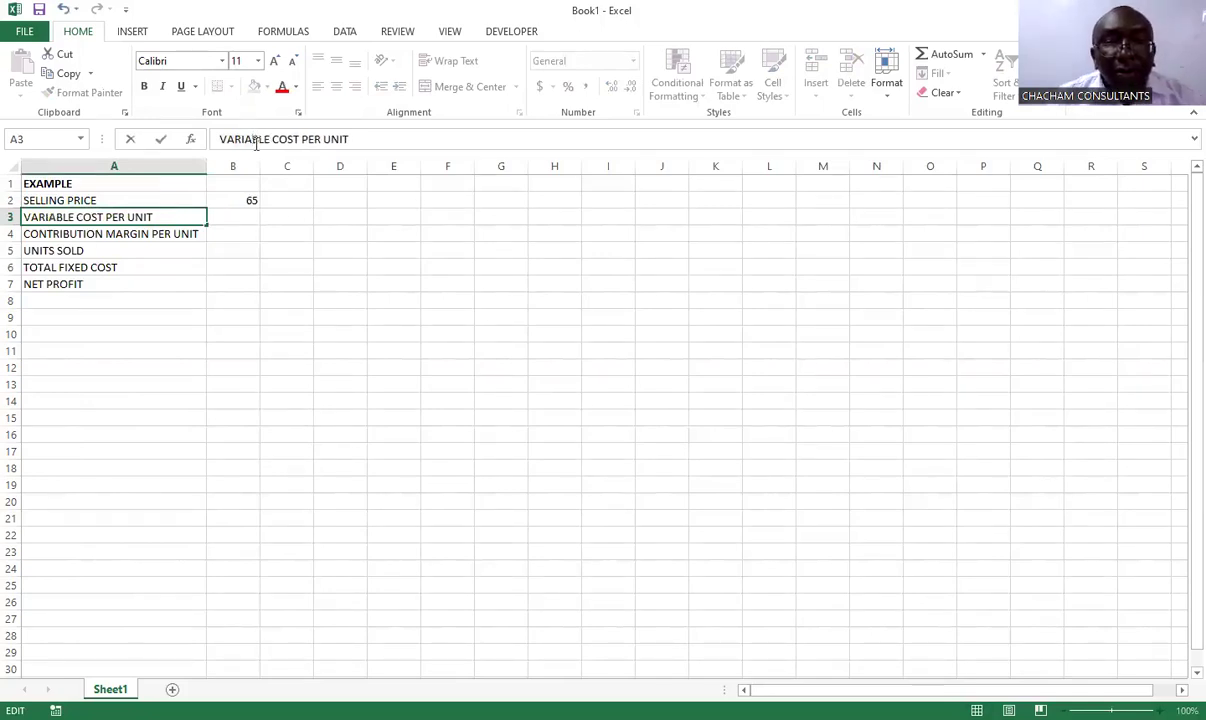
Enter 25 as the variable cost per unit in B3 and calculate the contribution margin per unit in B4 with =B2-B3.
click(242, 216)
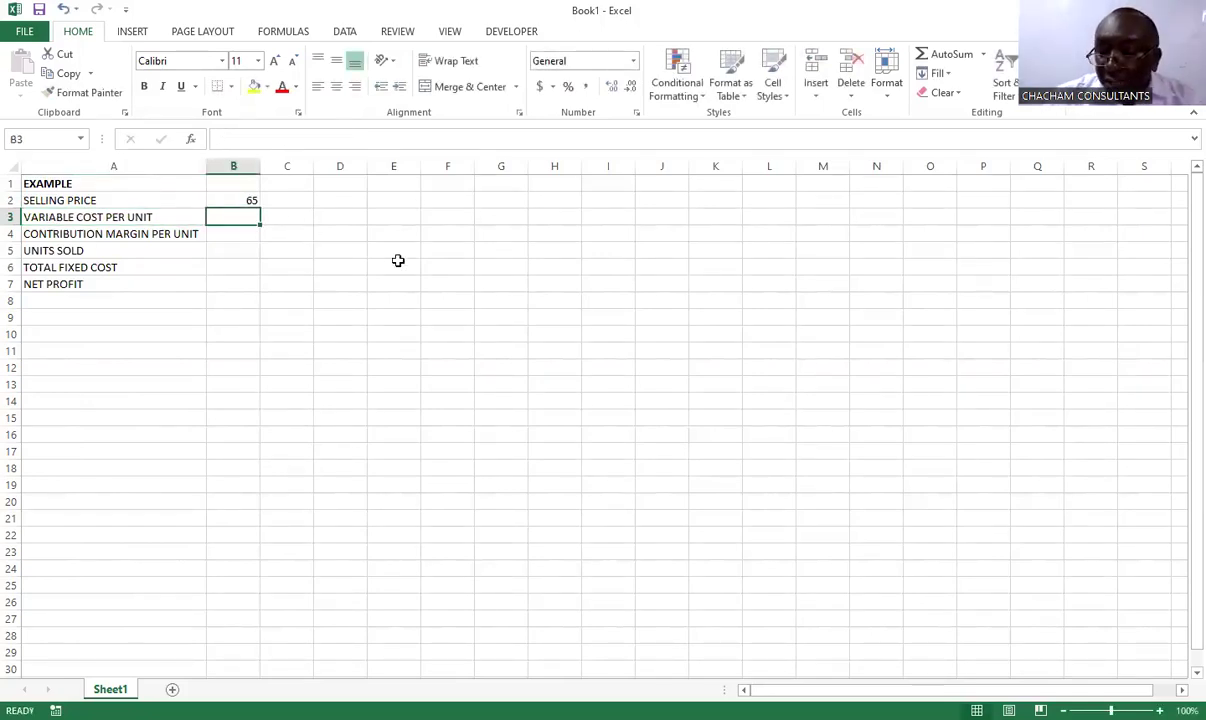
text(25)
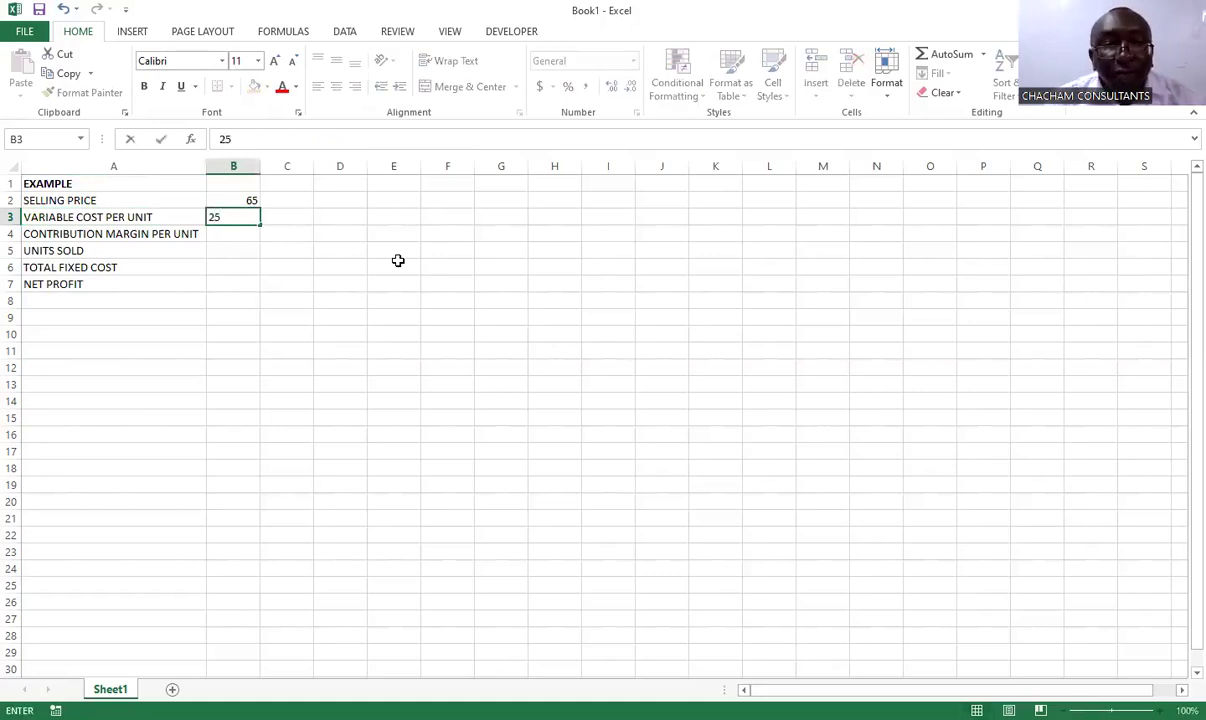
click(227, 228)
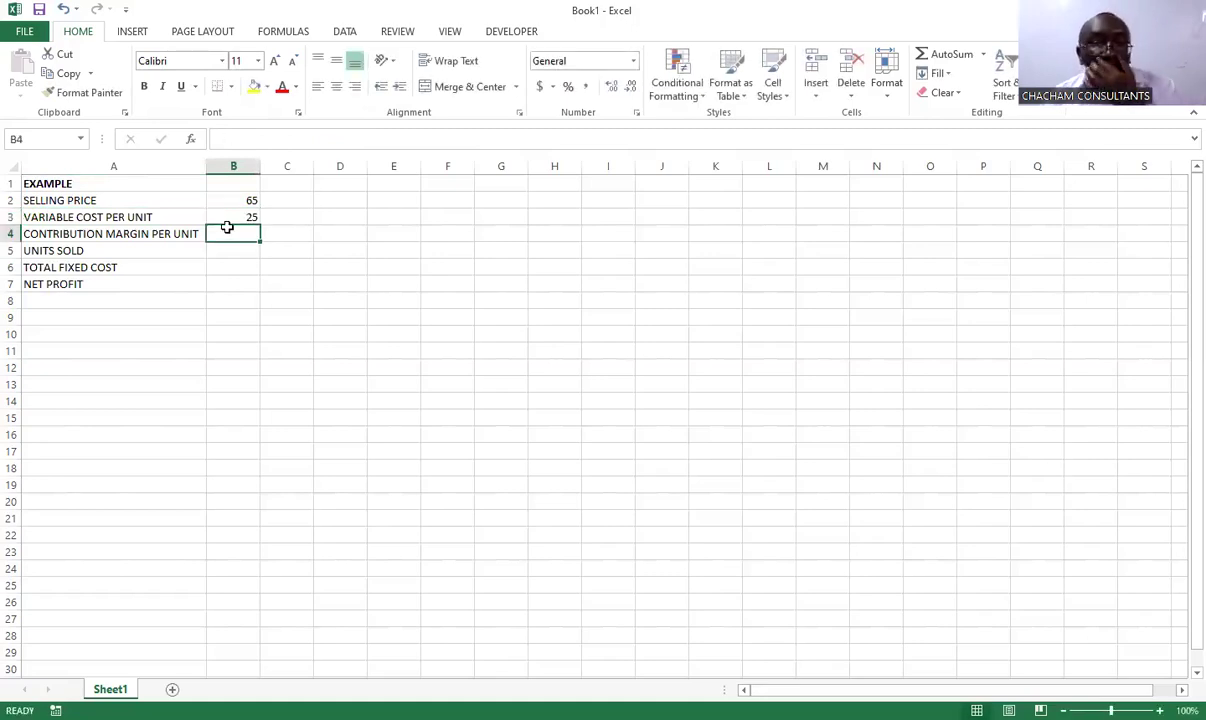
text(=)
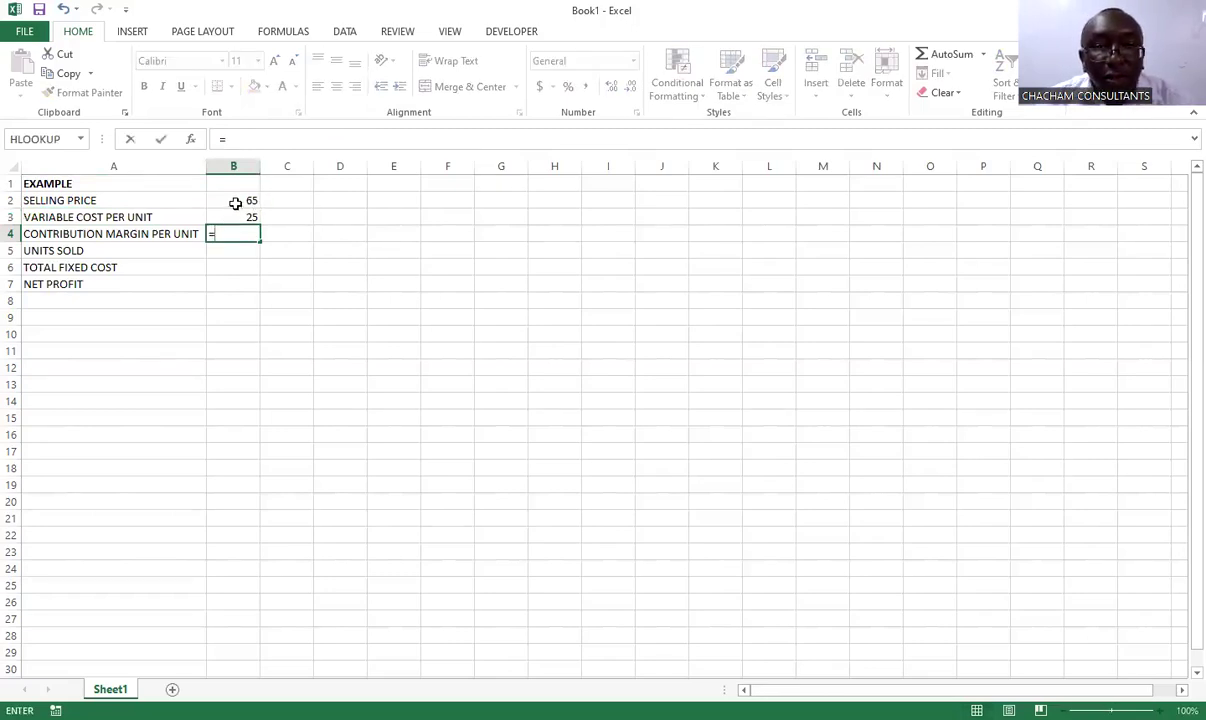
click(236, 202)
text(-)
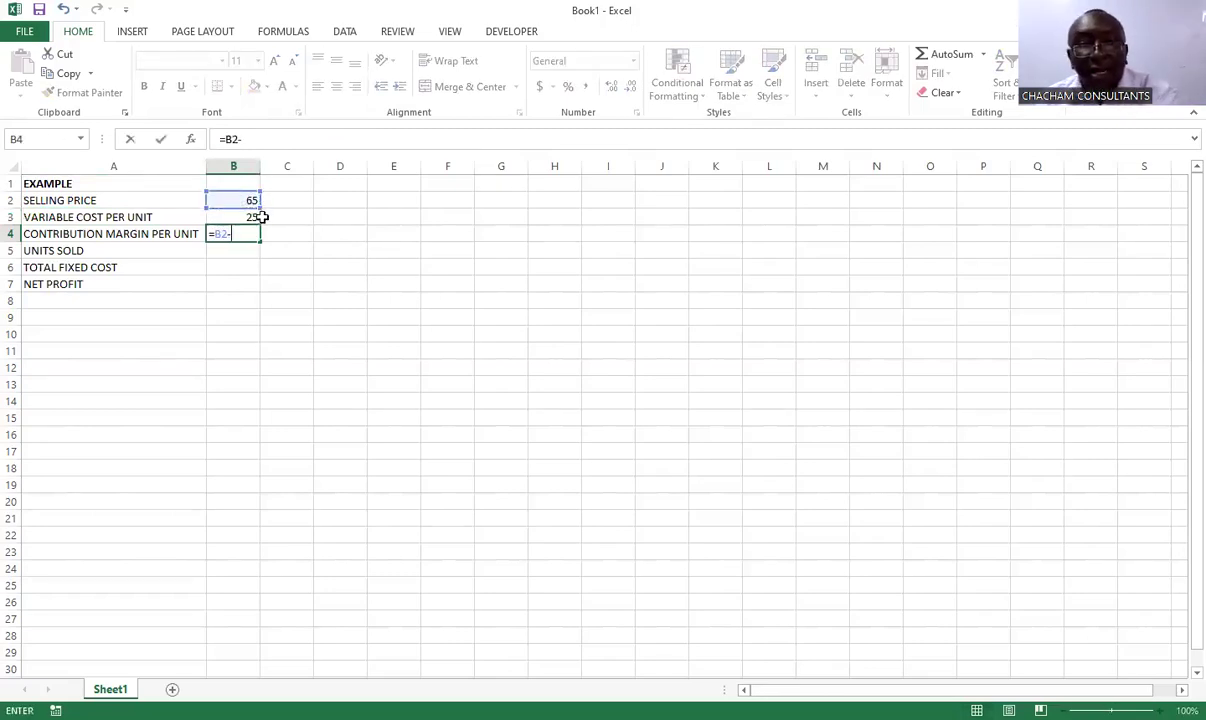
click(245, 214)
key(ctrl+Return)
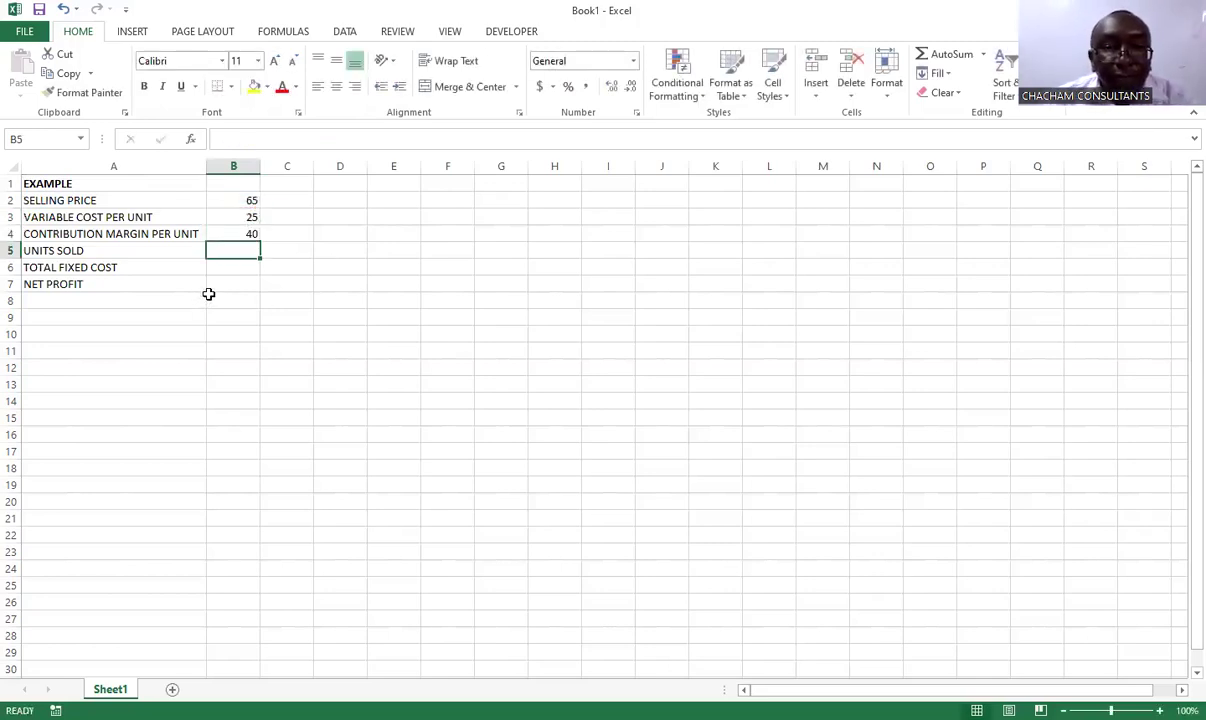
Enter 800 as the units sold in cell B5 and 14500 as the total fixed cost in cell B6.
text(800)
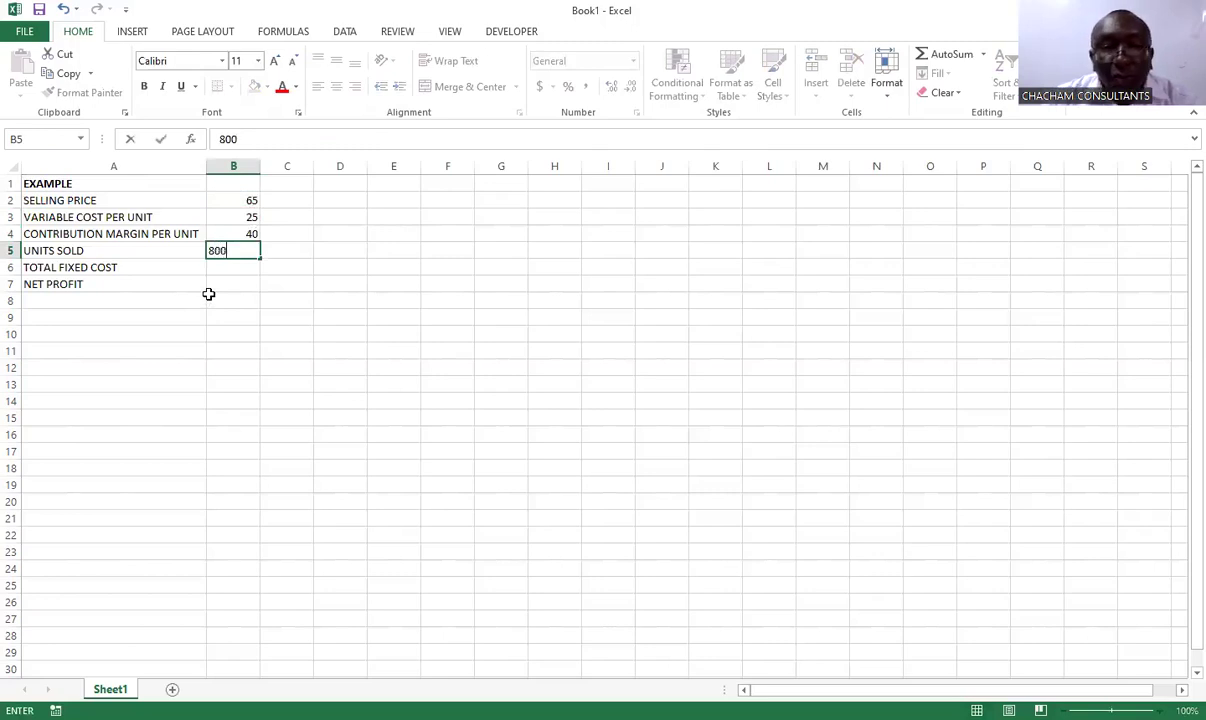
click(238, 270)
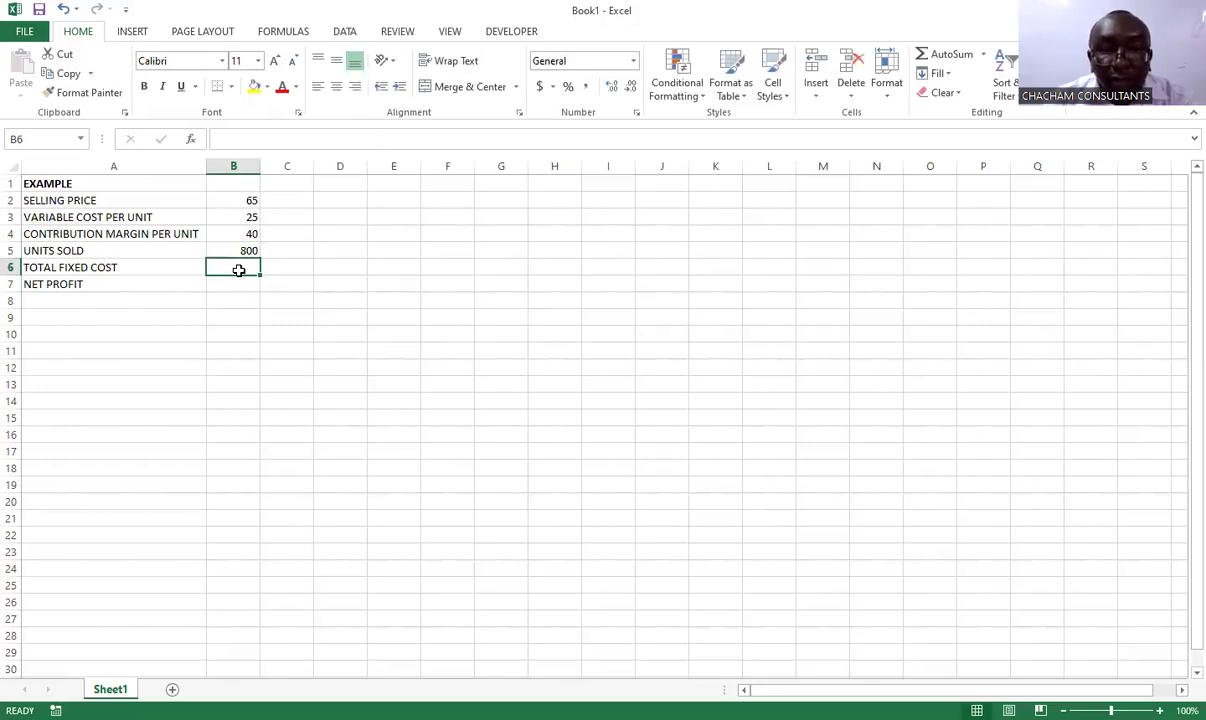
text(14500)
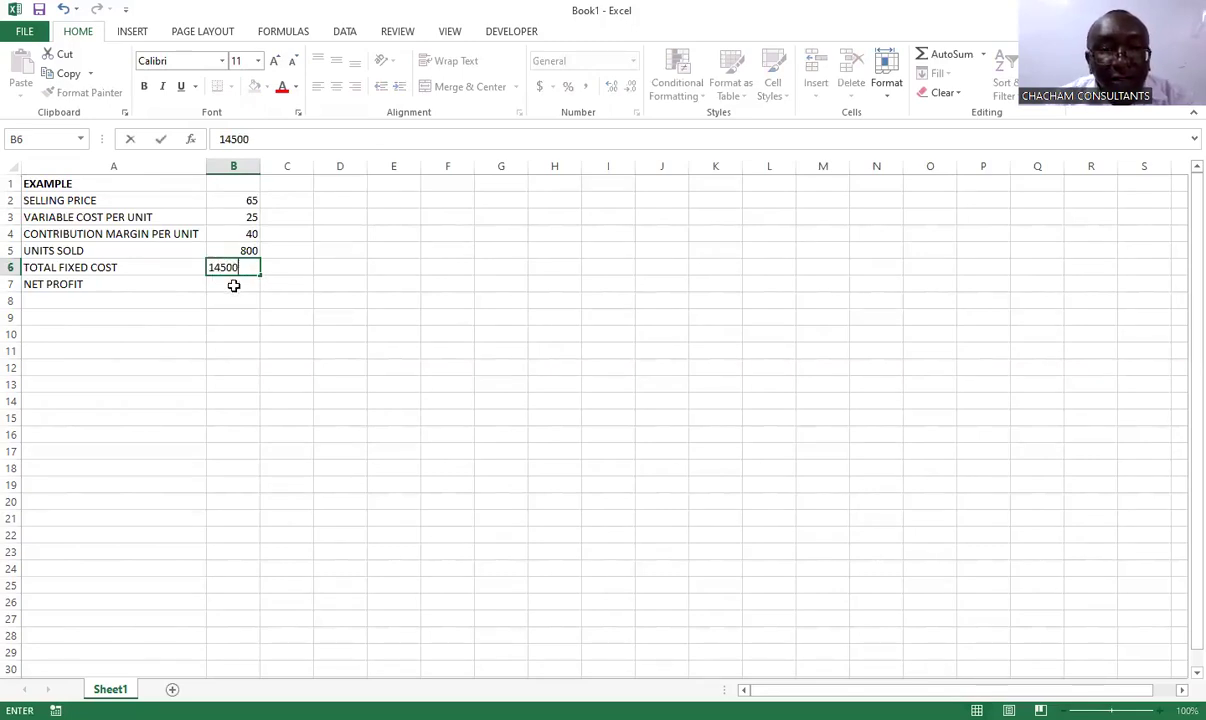
Calculate the net profit in cell B7 with the formula =B4*B5-B6.
click(235, 284)
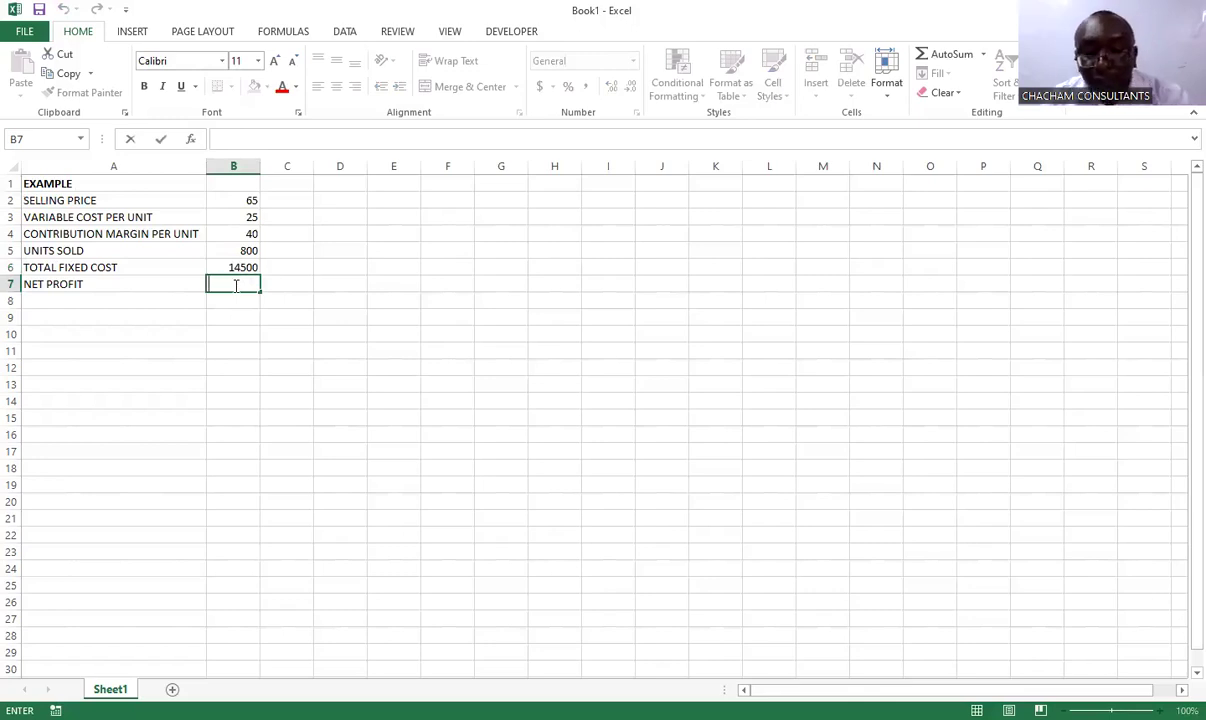
text(=)
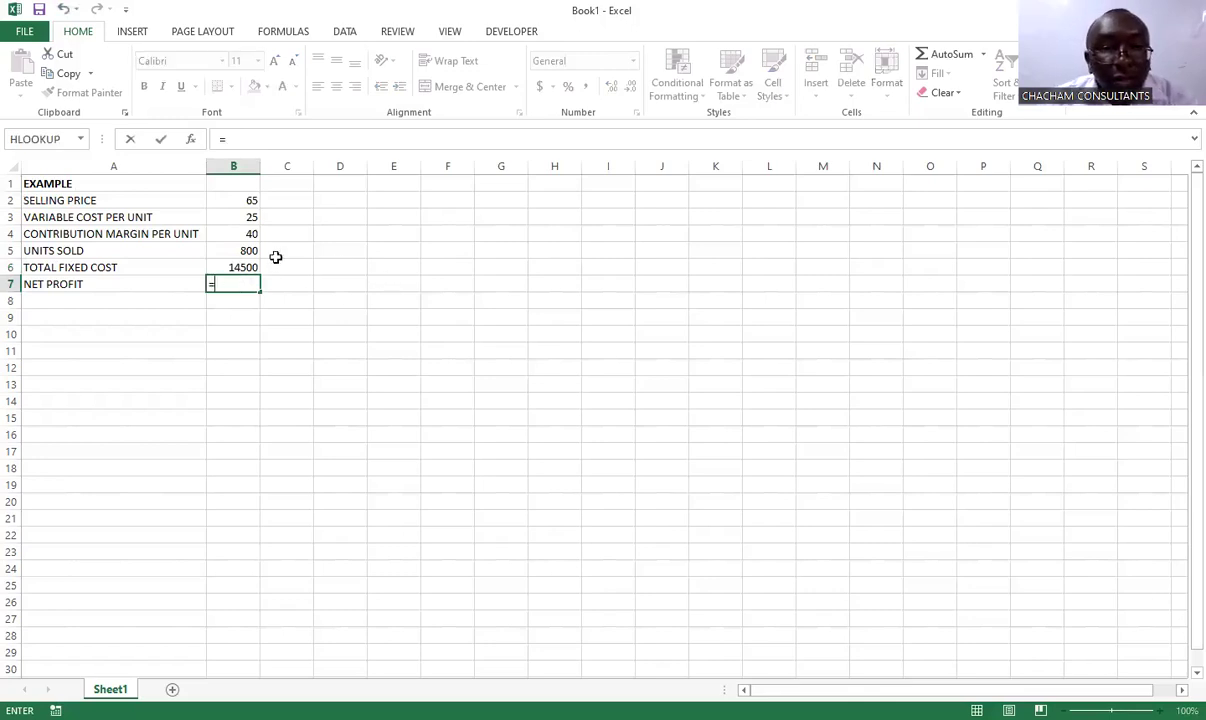
click(246, 234)
text(*)
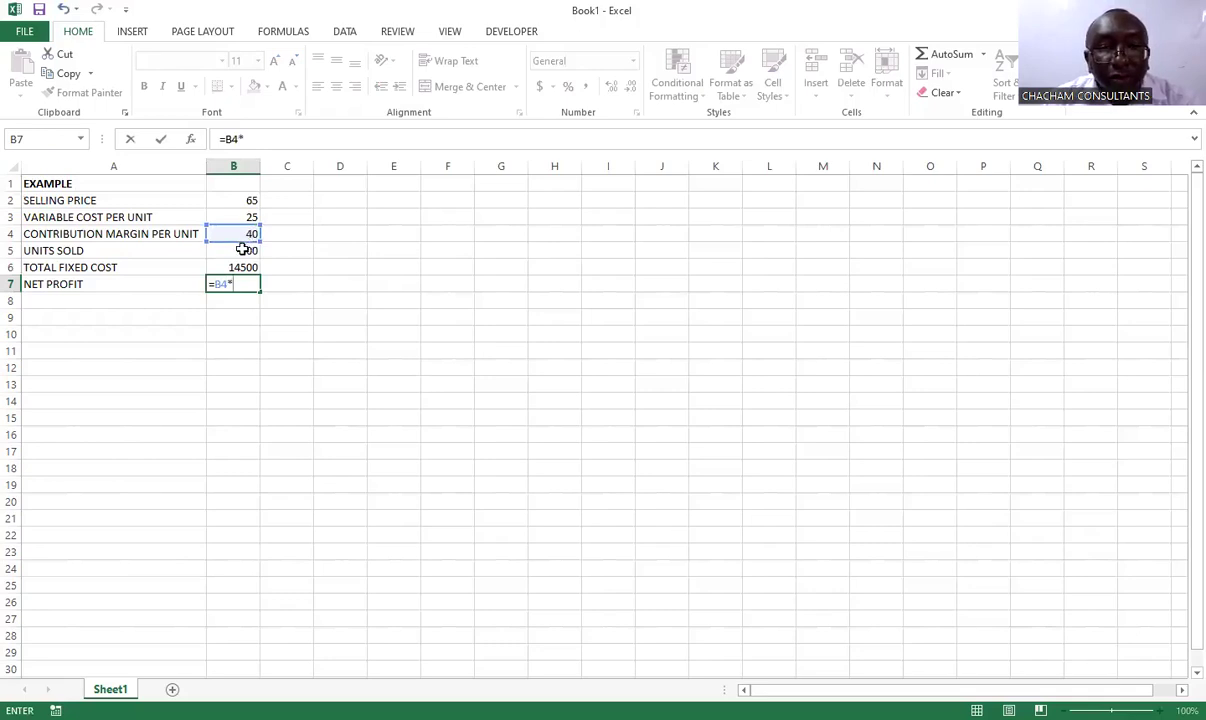
click(243, 253)
text(-)
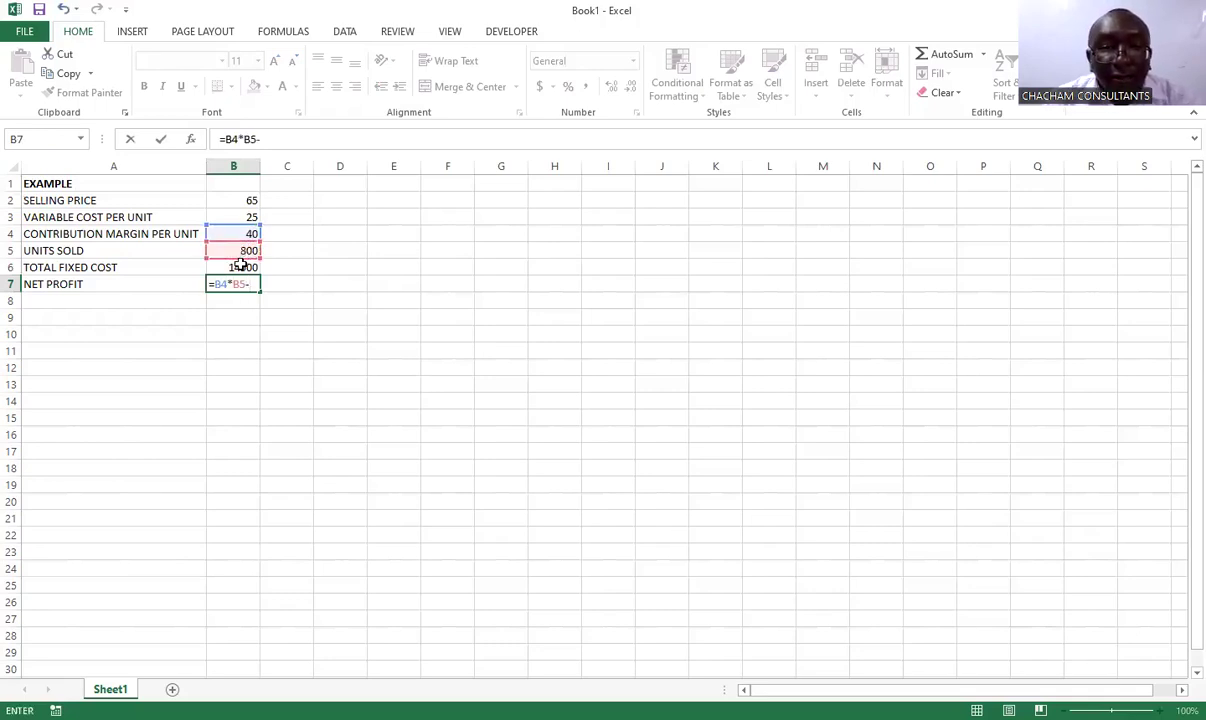
click(241, 264)
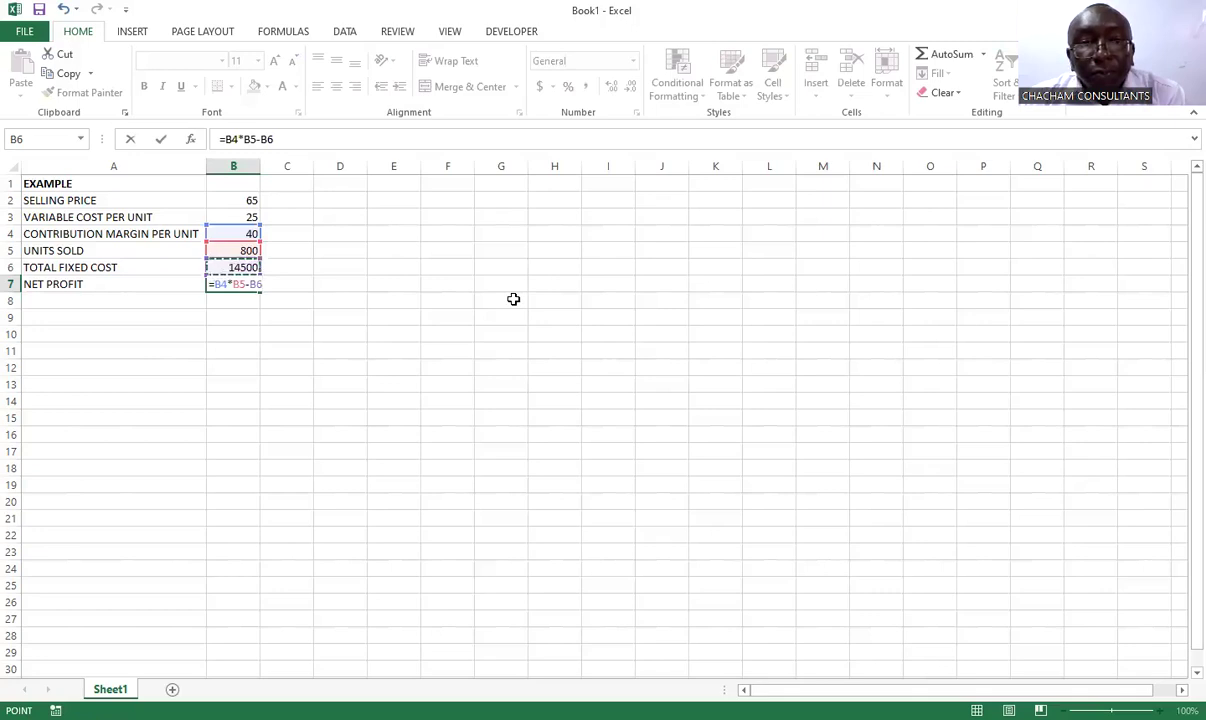
key(Return)
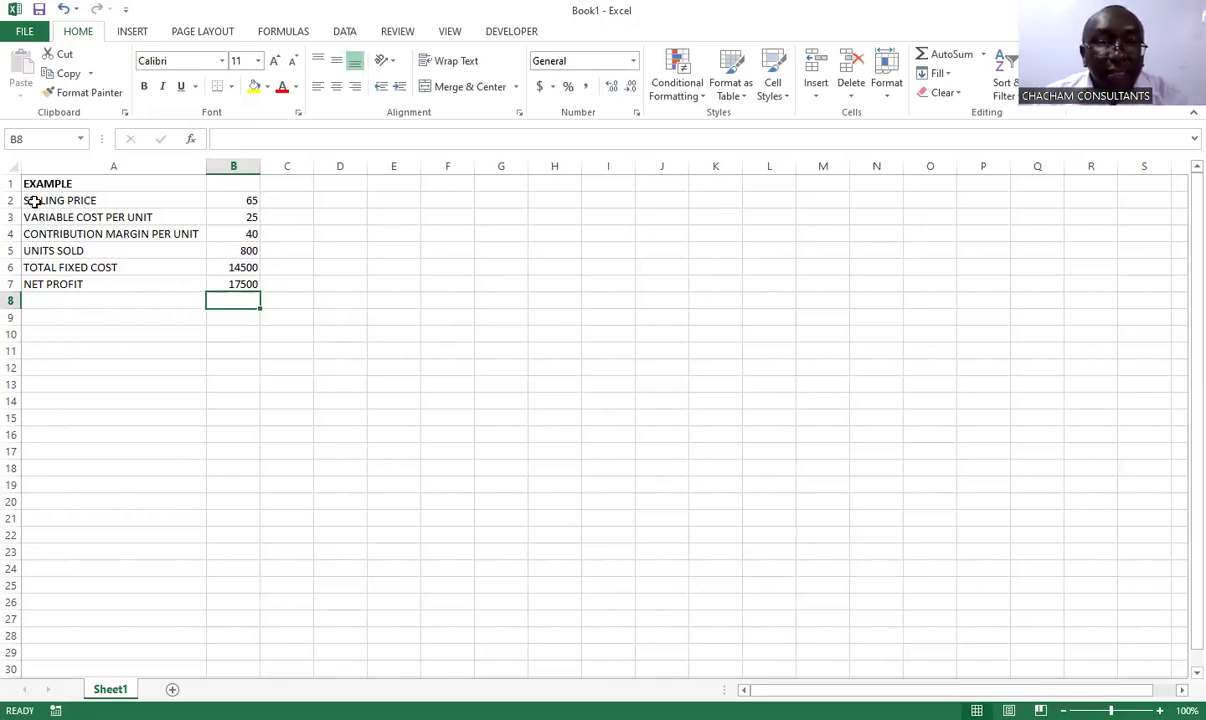
drag(34, 202, 237, 291)
click(237, 300)
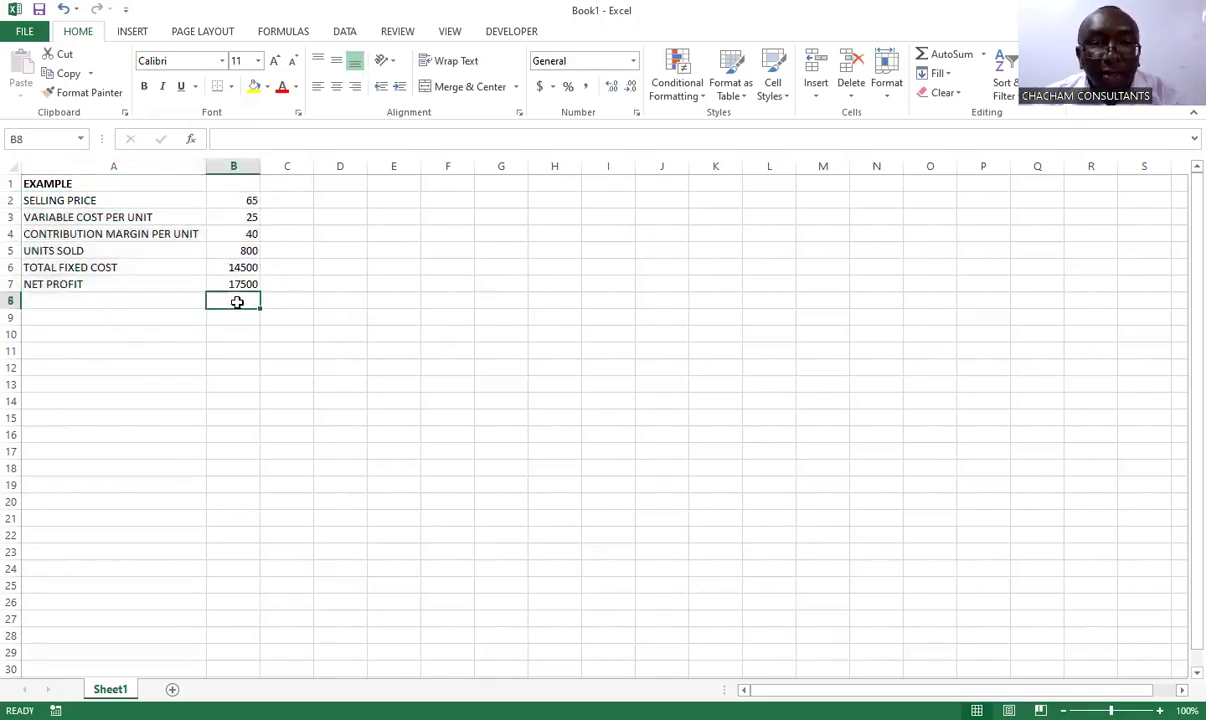
double_click(37, 205)
double_click(37, 200)
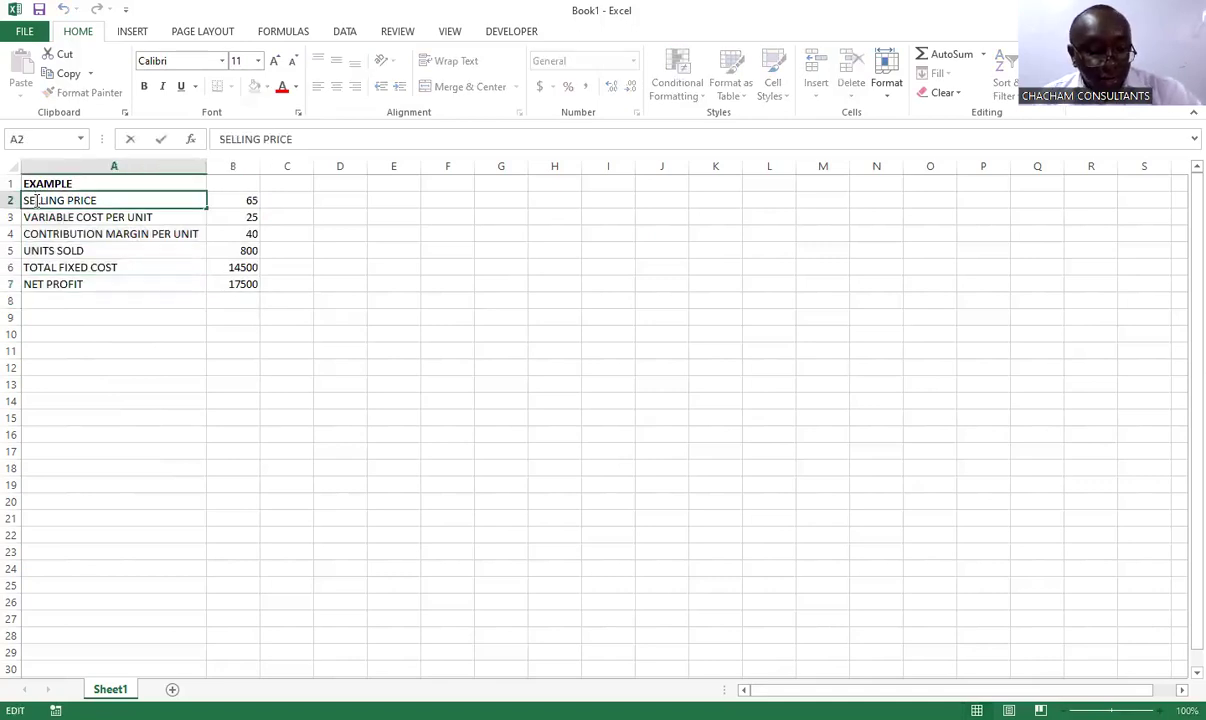
key(shift+End)
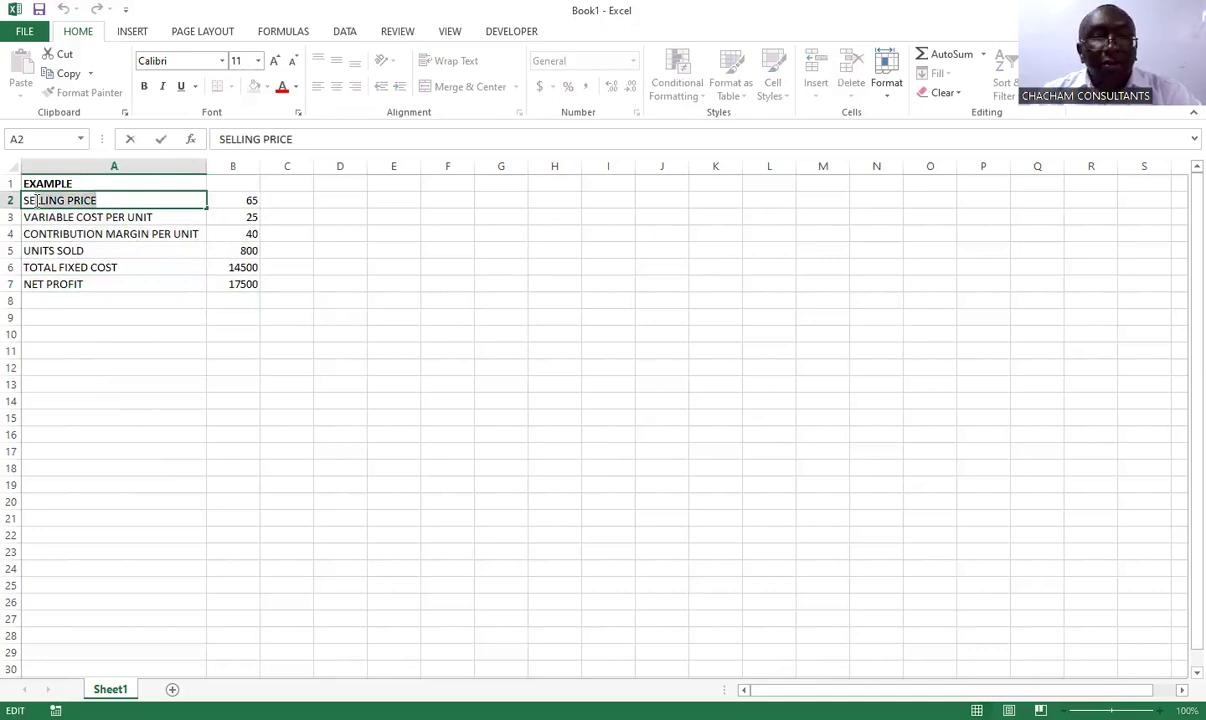
click(76, 301)
Select the example data in A2:B7 and start a Goal Seek what-if analysis.
click(34, 201)
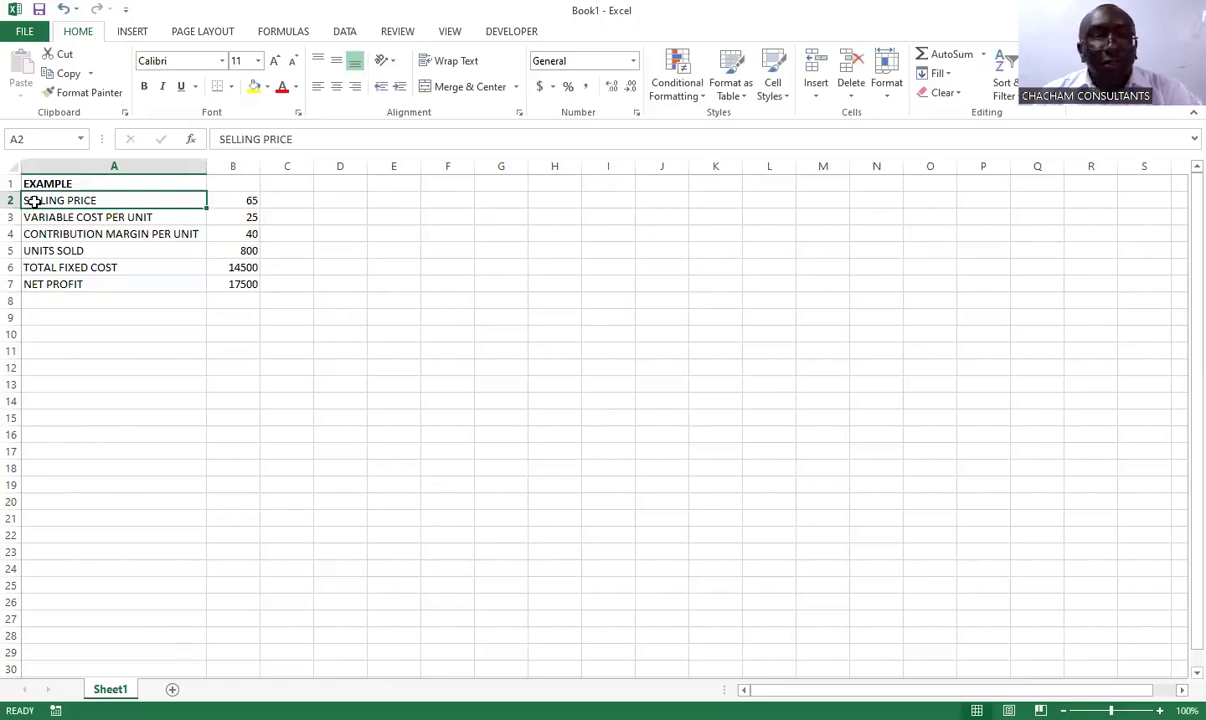
key(ctrl+shift+Down)
key(shift+Right)
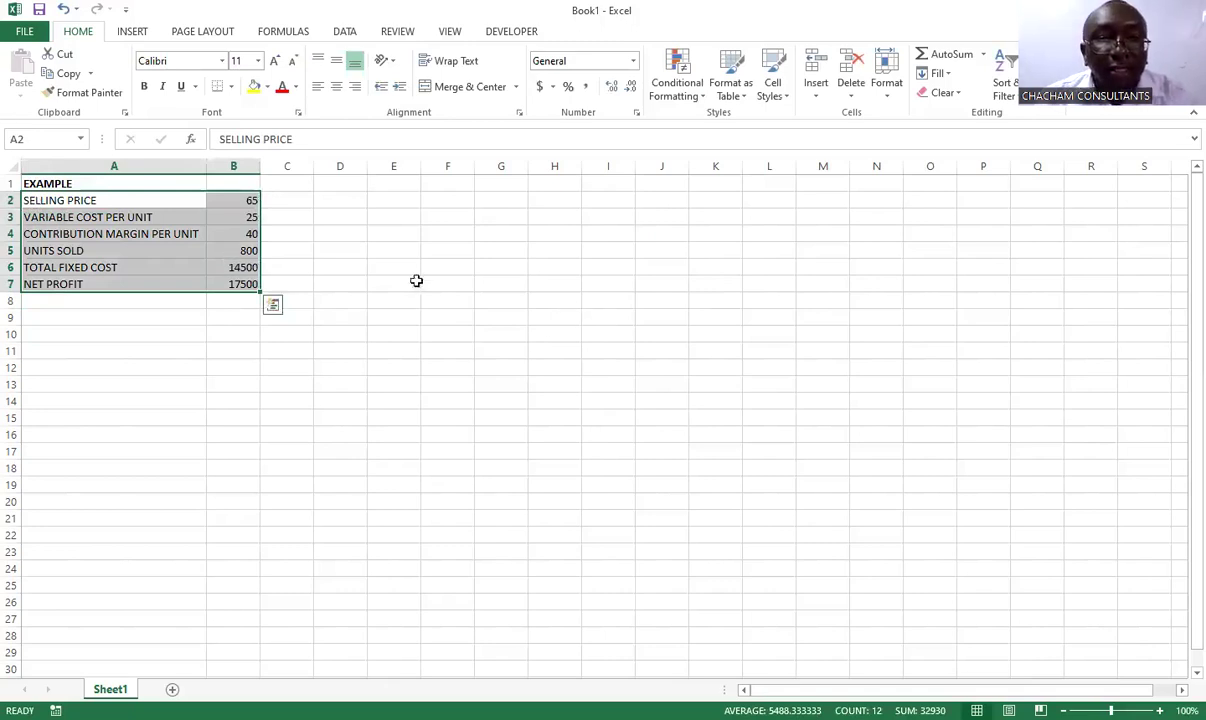
click(345, 32)
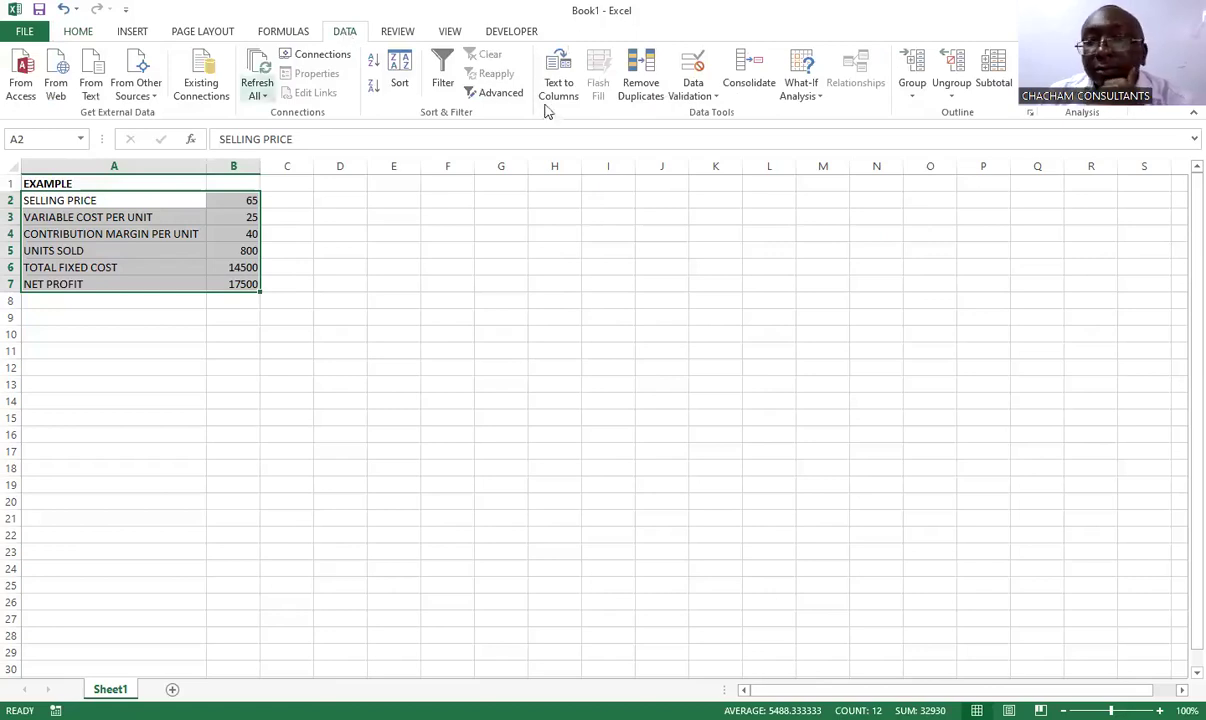
click(820, 97)
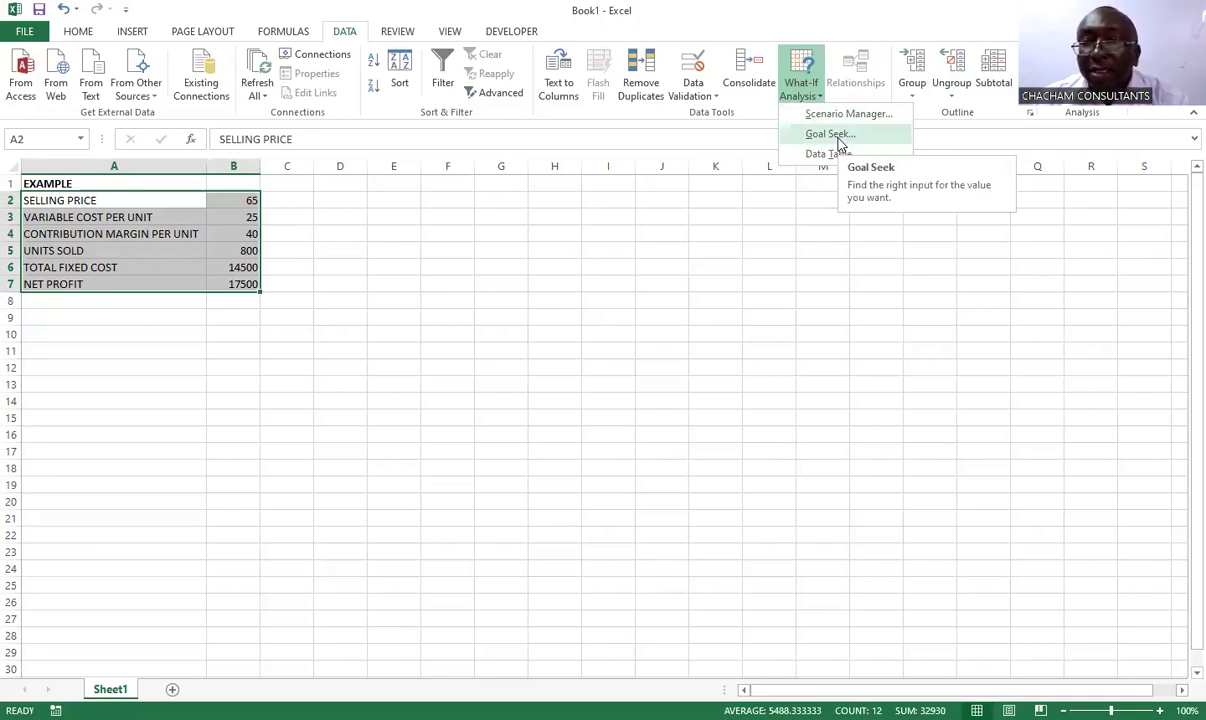
click(830, 134)
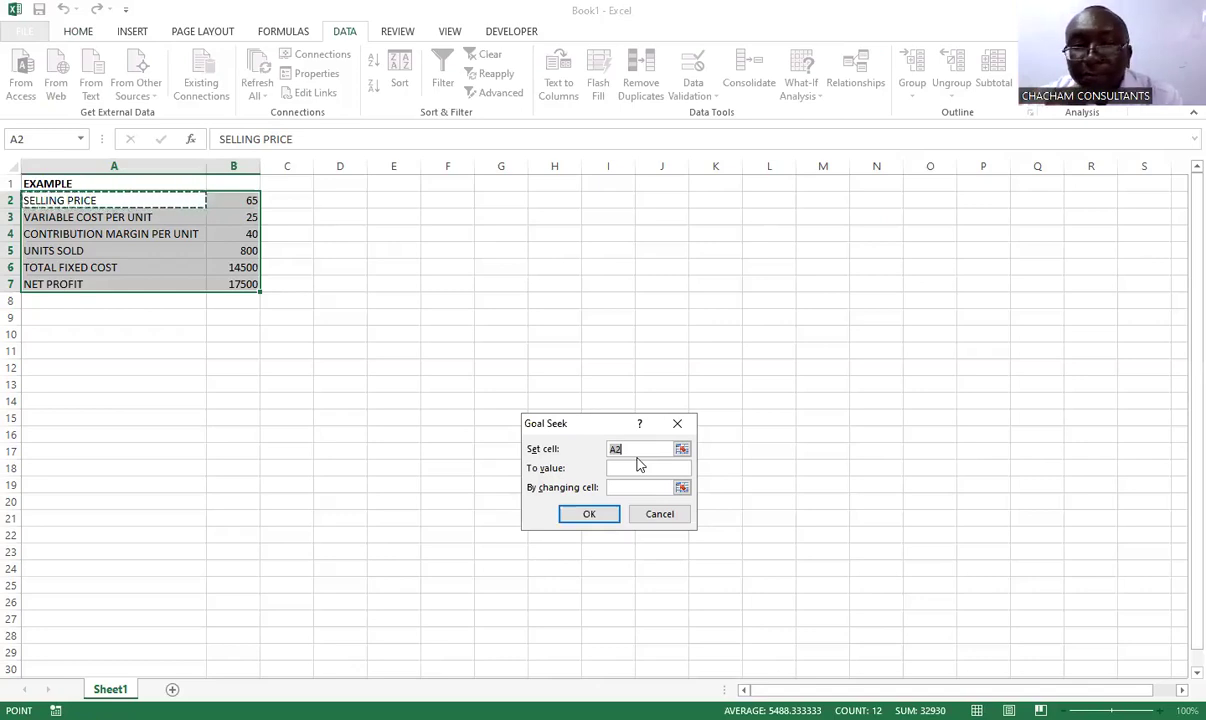
Run Goal Seek to bring the net profit in B7 to 25000 by changing the selling price in B2, and keep the solution.
click(242, 284)
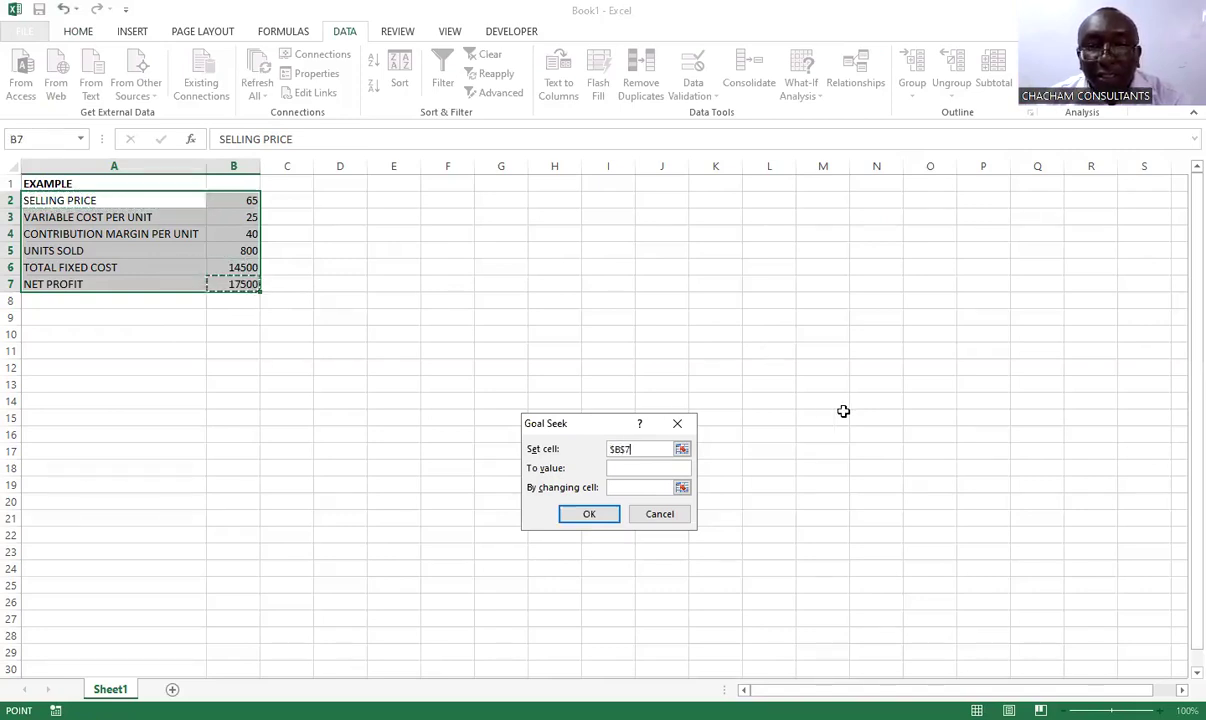
click(620, 470)
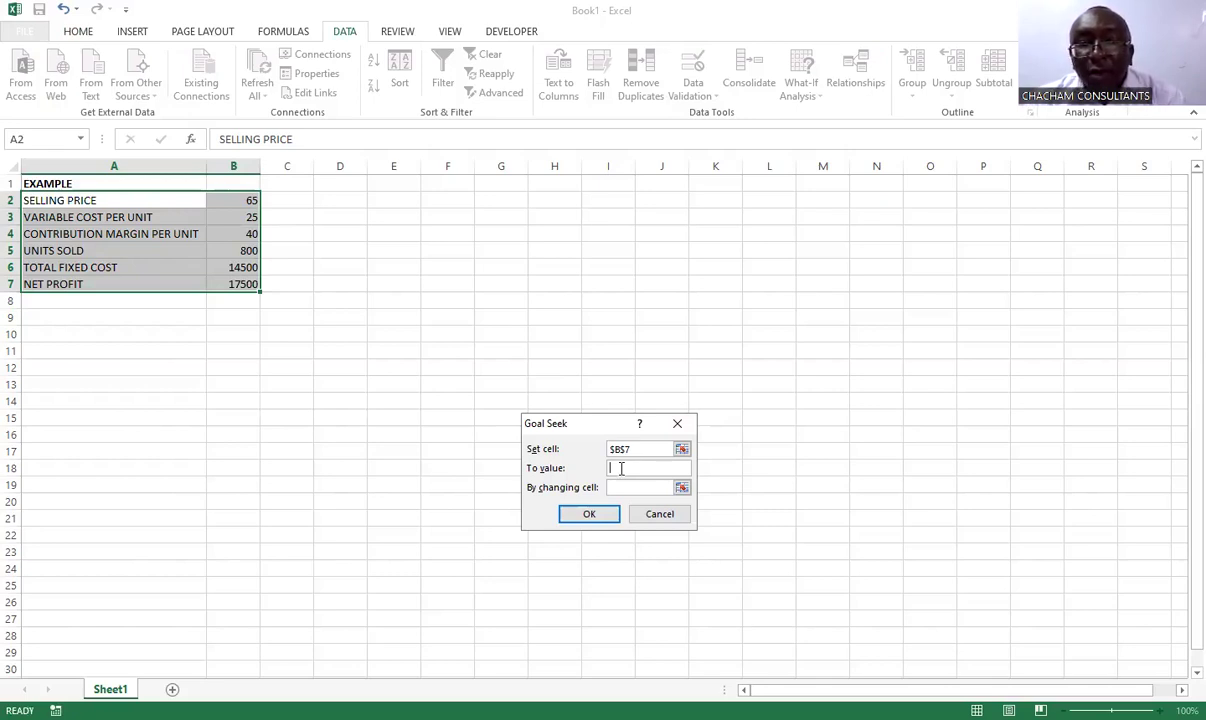
text(25000)
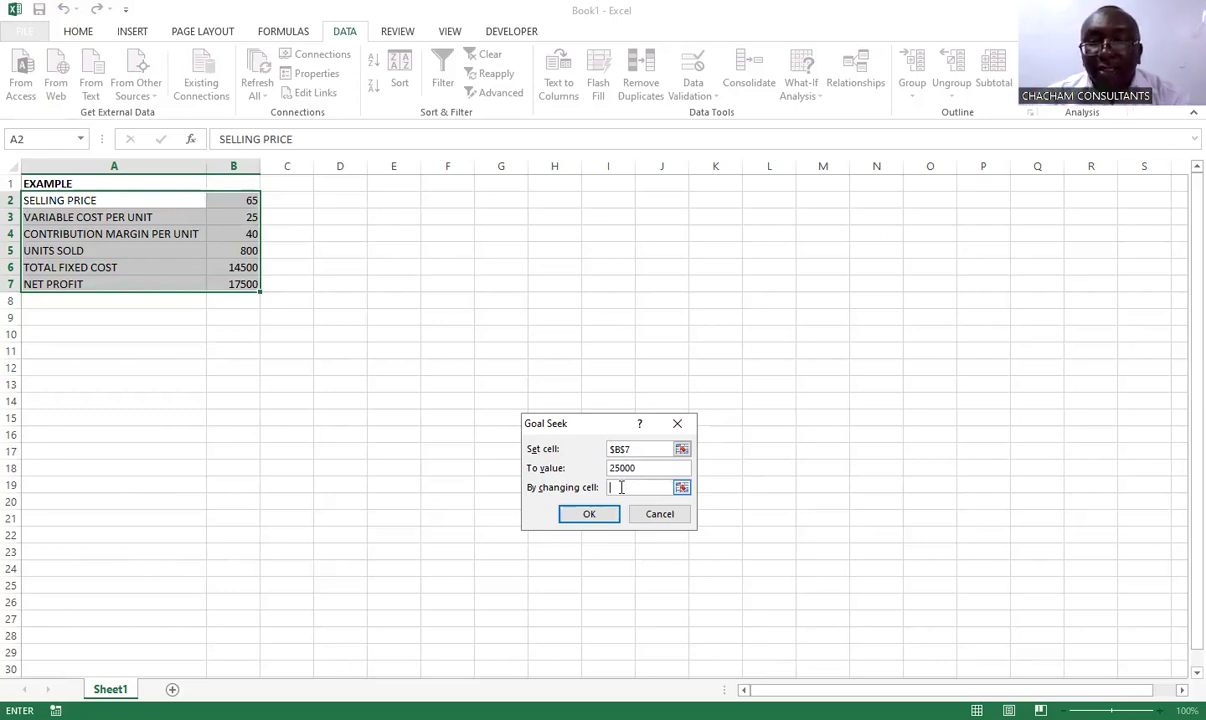
click(248, 200)
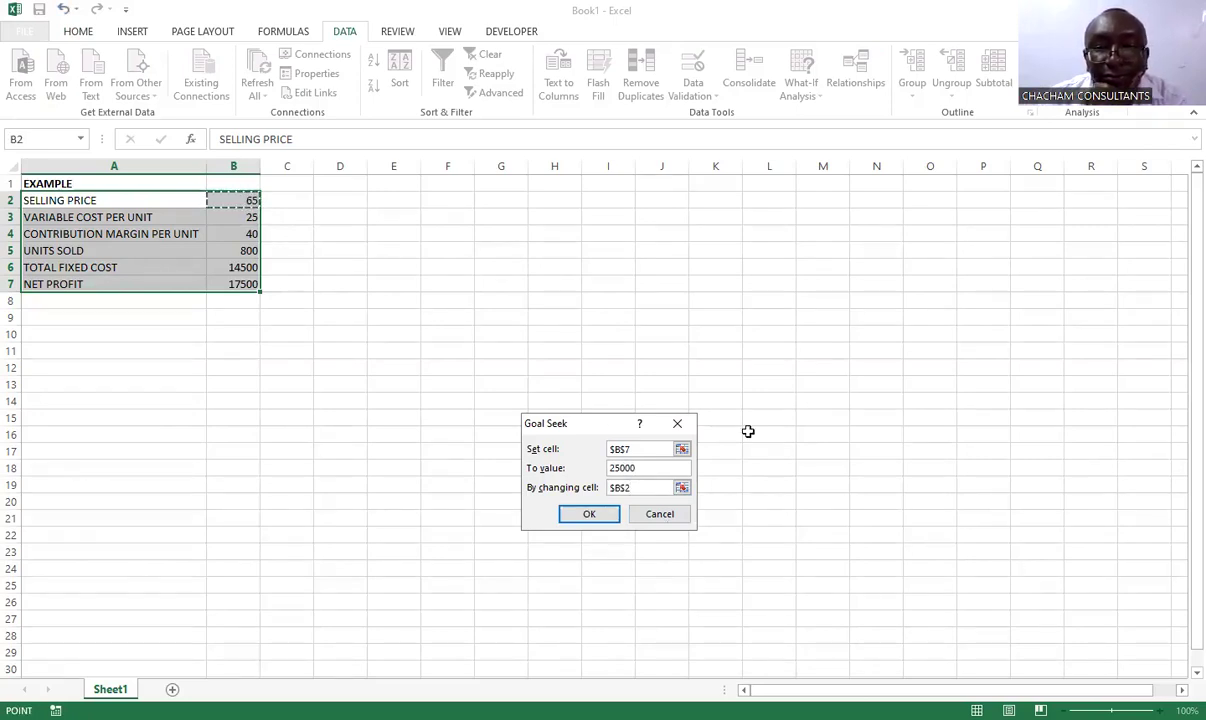
click(589, 517)
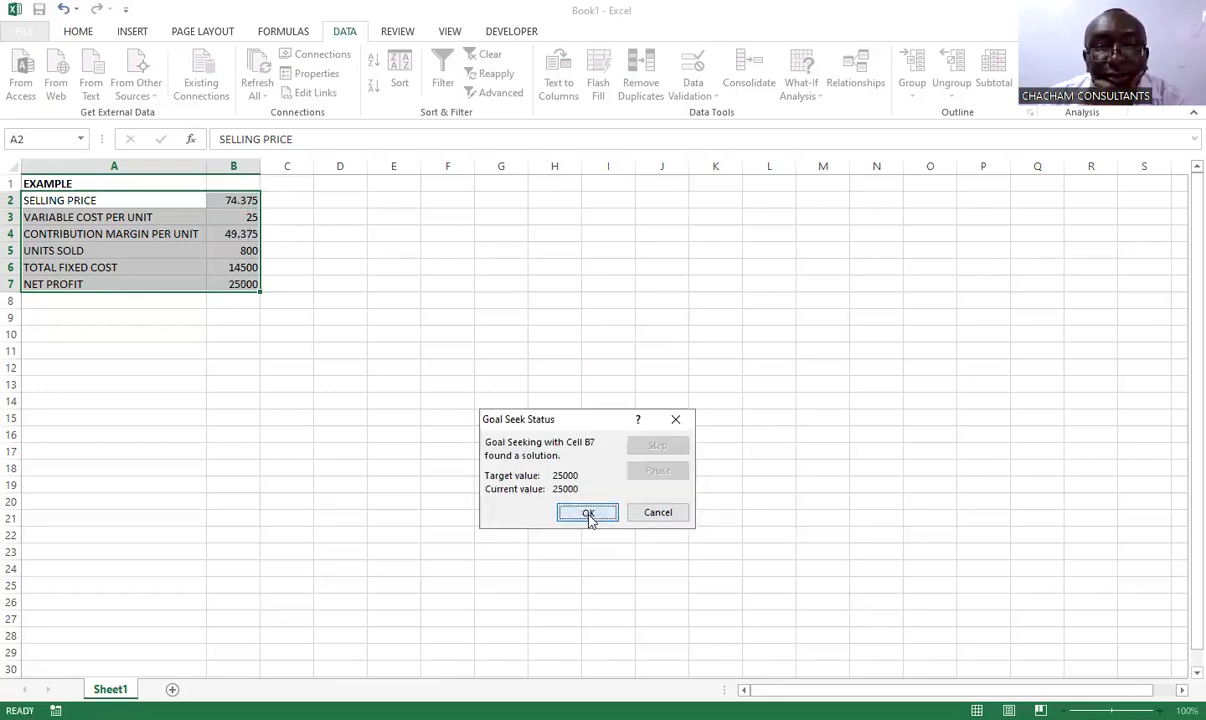
click(589, 514)
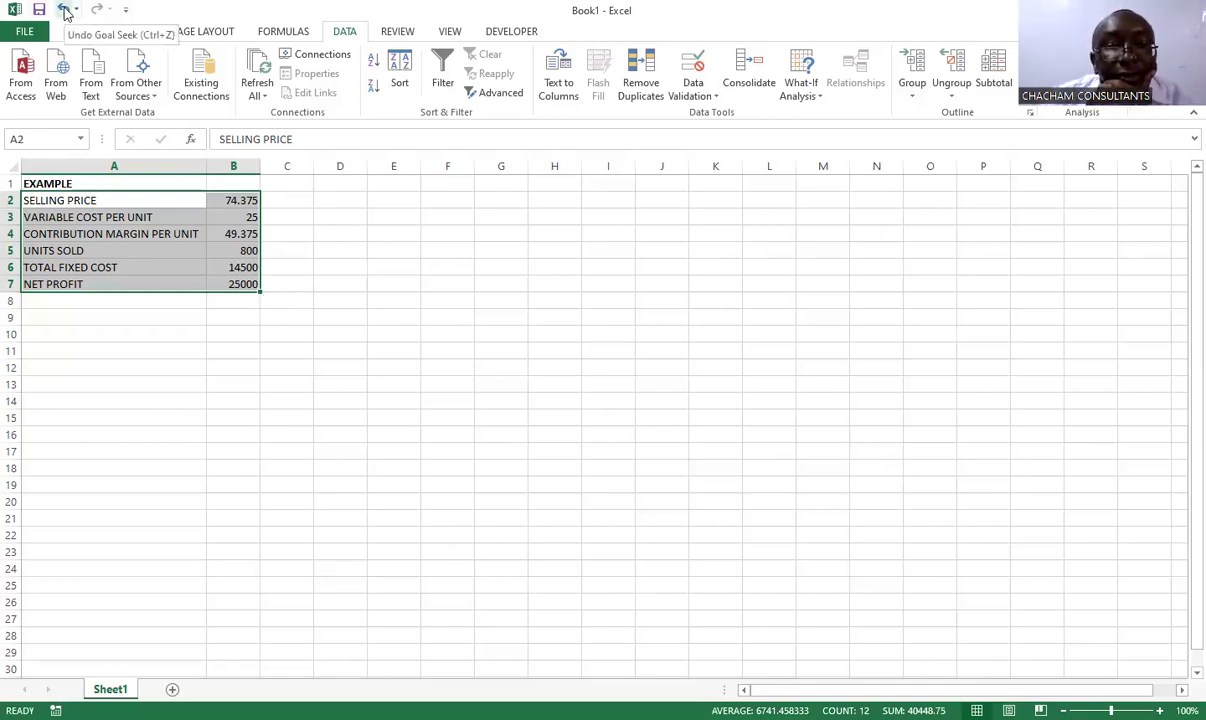
Run another Goal Seek setting the net profit in B7 to 34000 by changing the variable cost per unit in B3, and keep the solution.
click(818, 100)
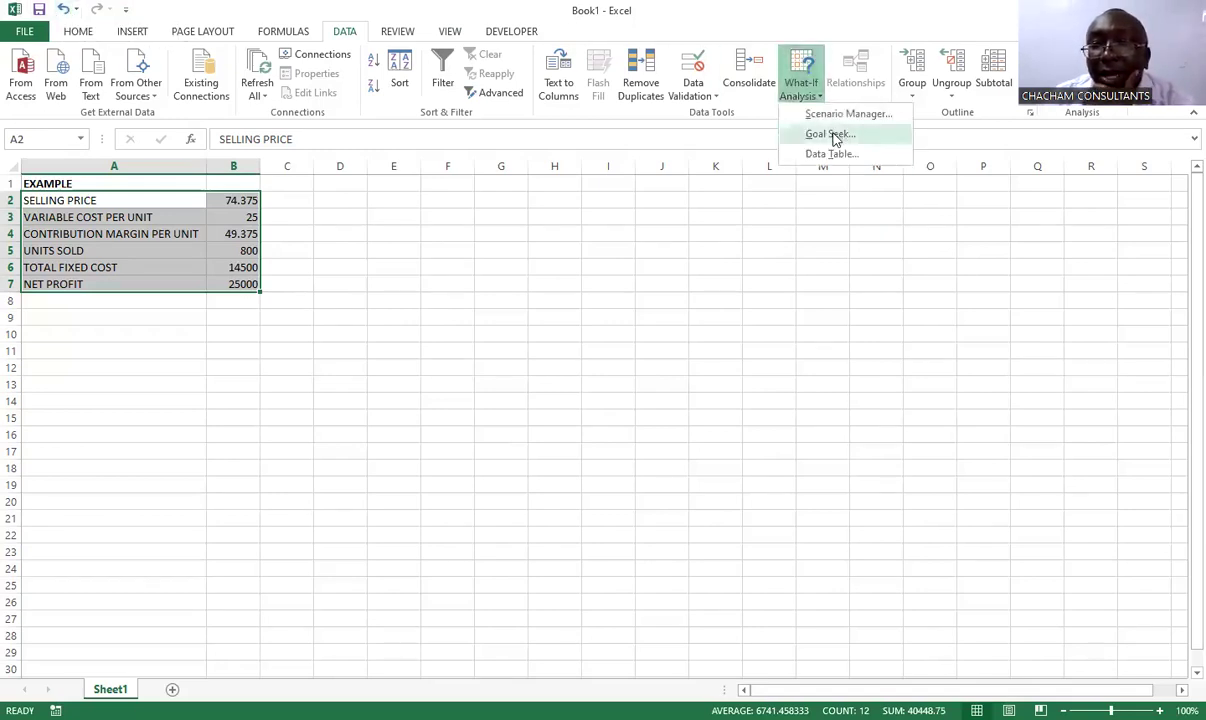
click(830, 134)
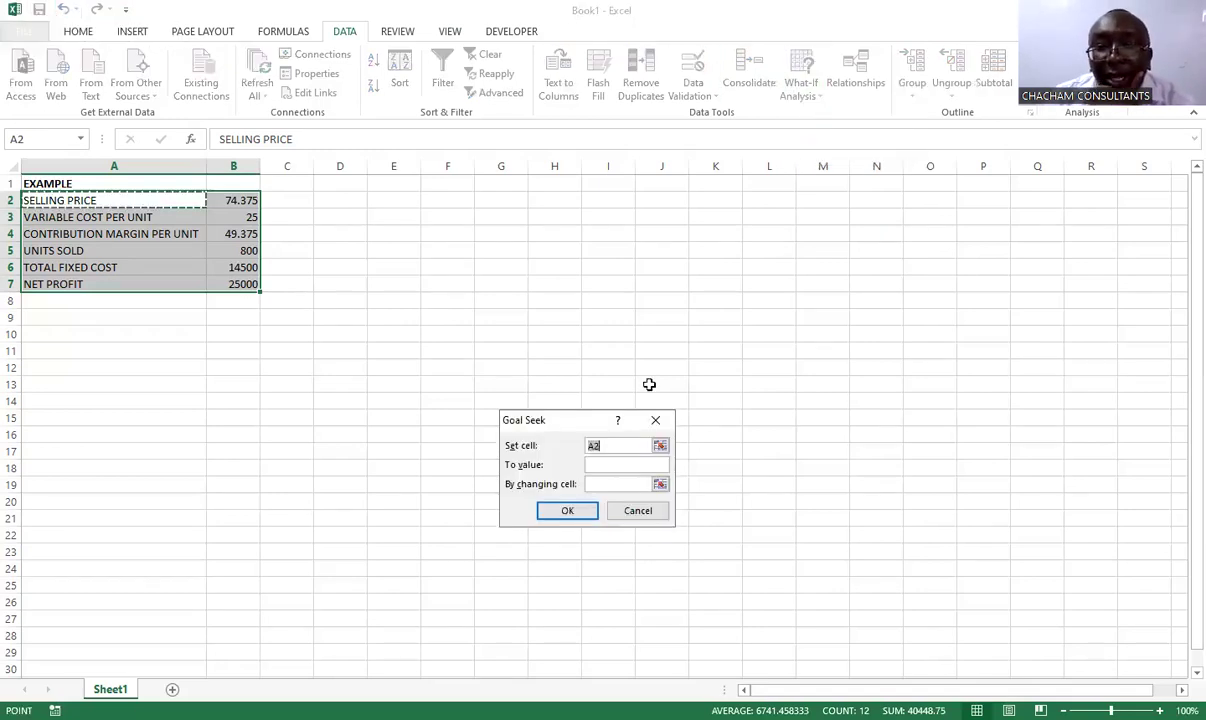
click(245, 284)
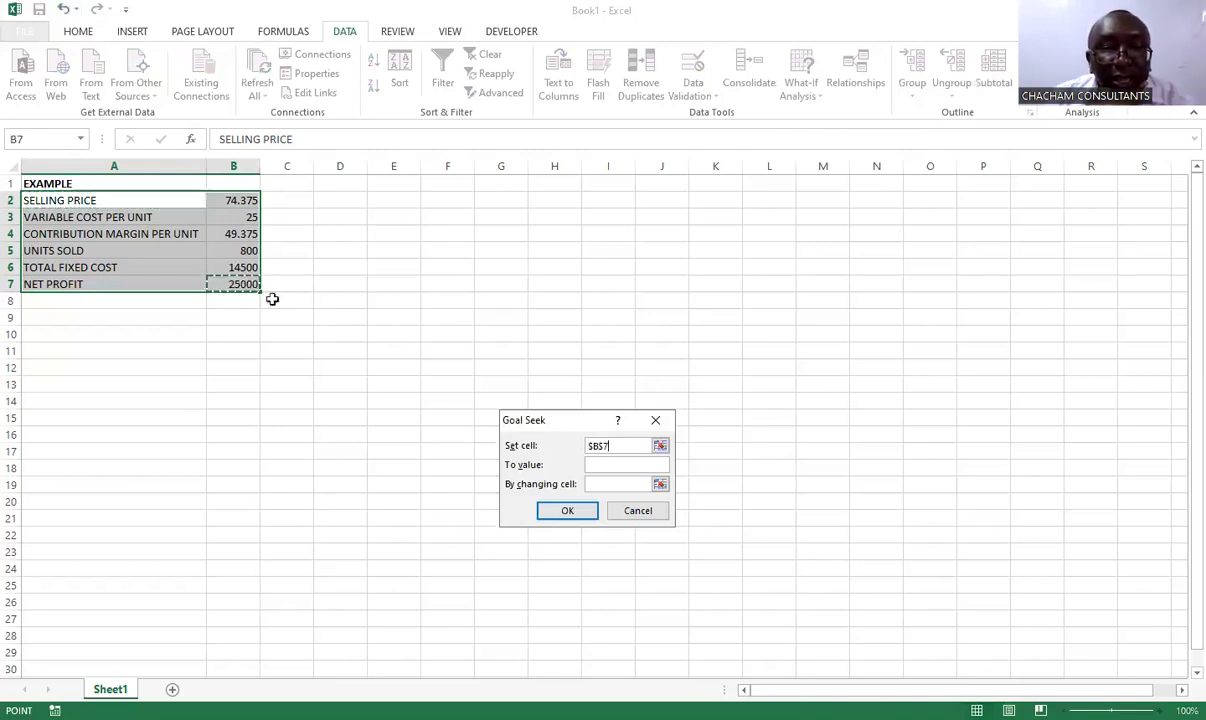
click(603, 465)
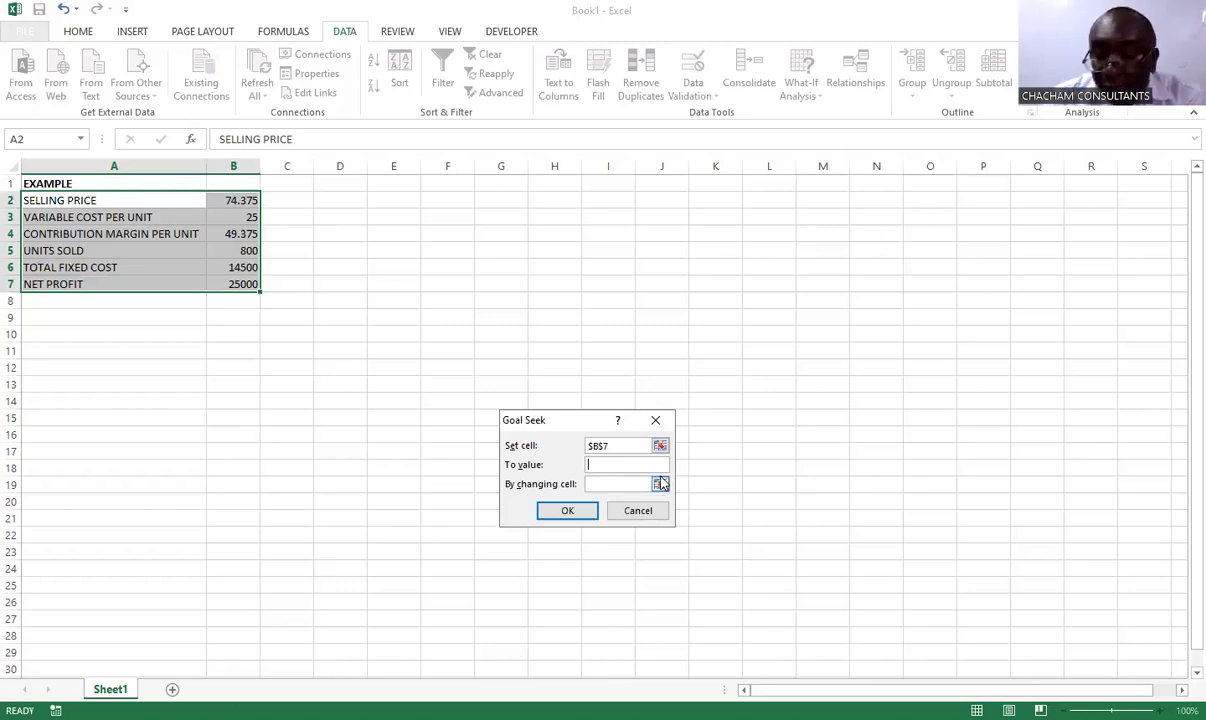
text(34000)
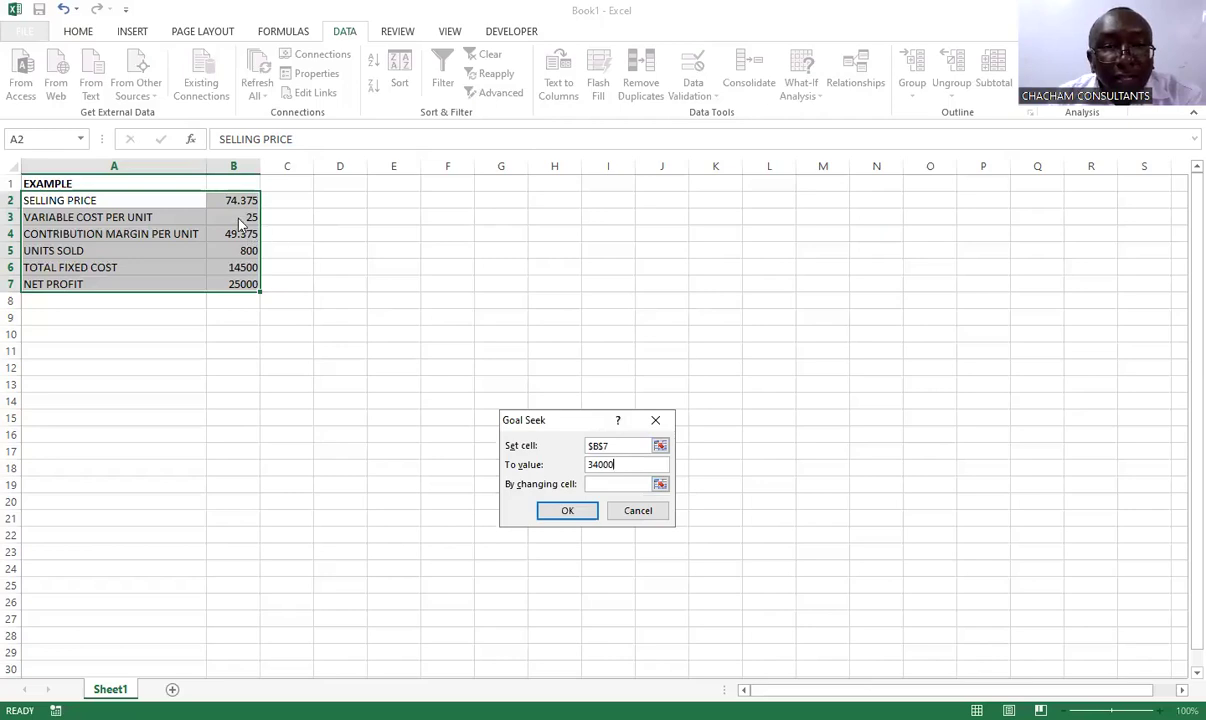
click(640, 484)
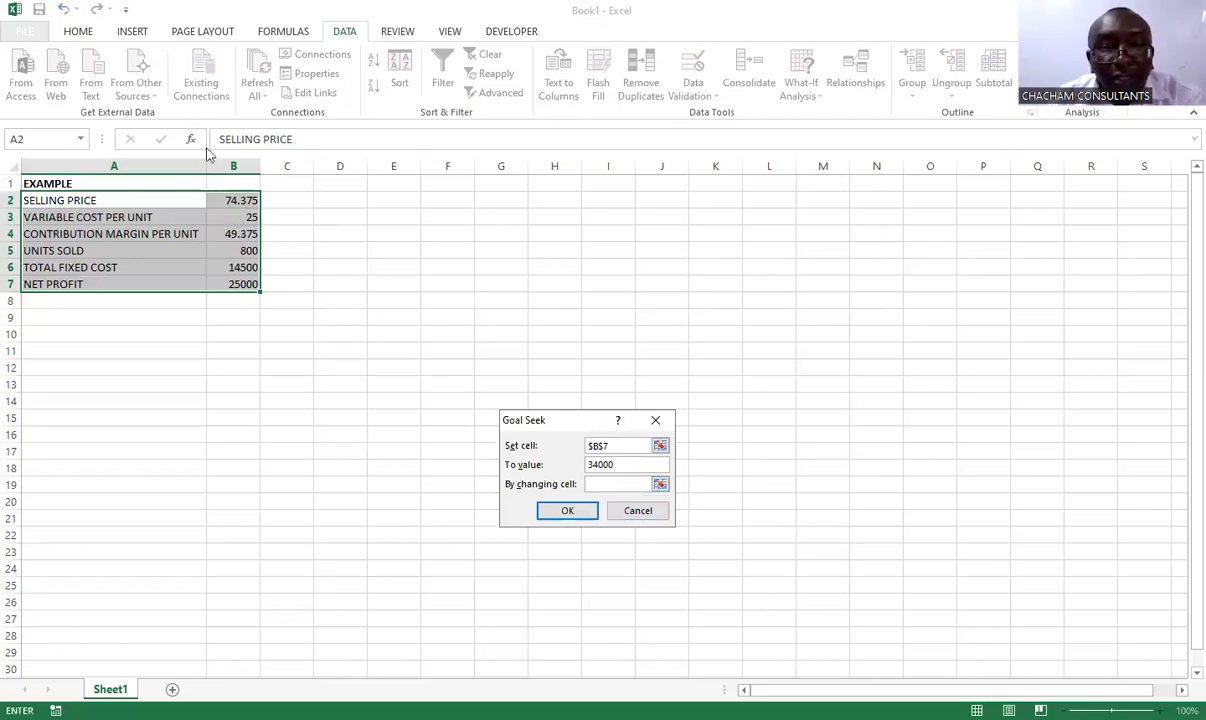
click(249, 220)
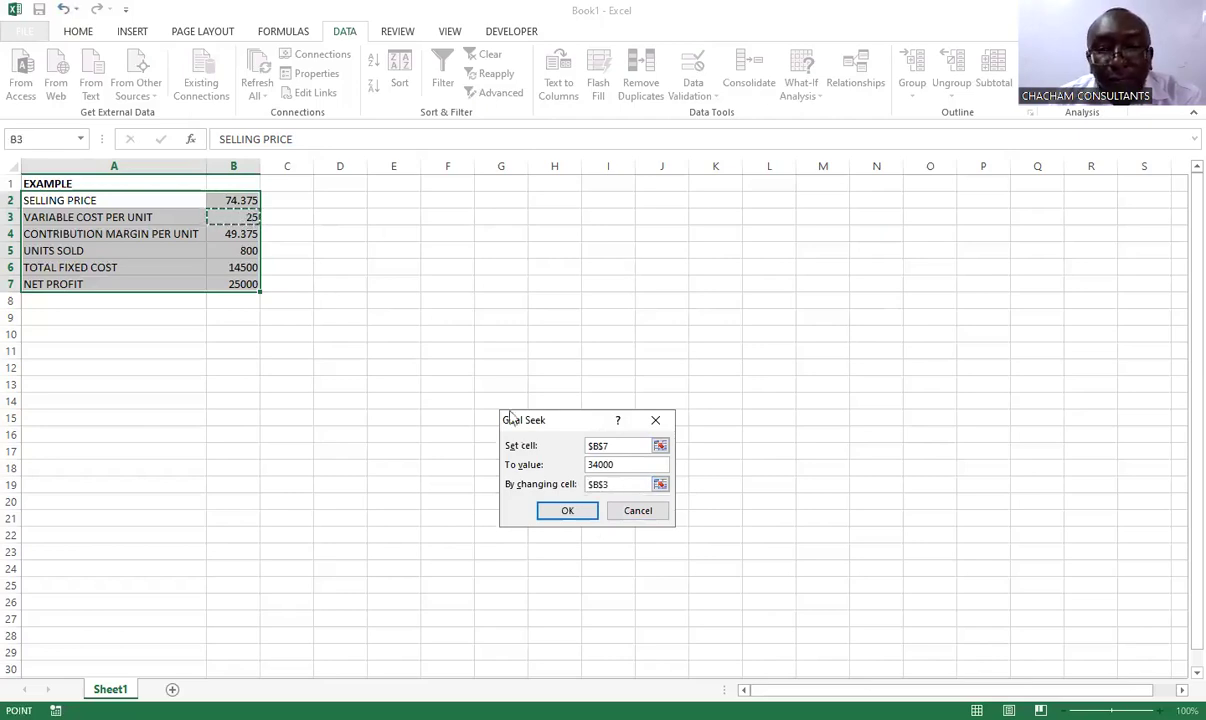
click(569, 510)
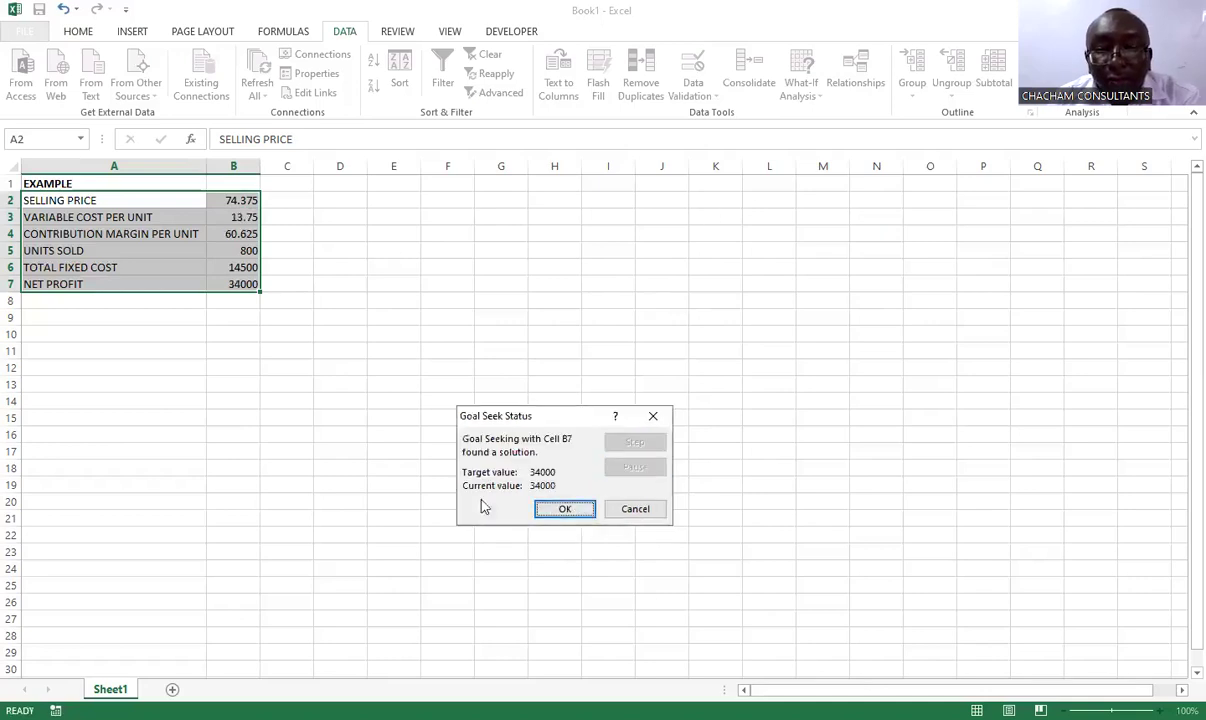
double_click(569, 512)
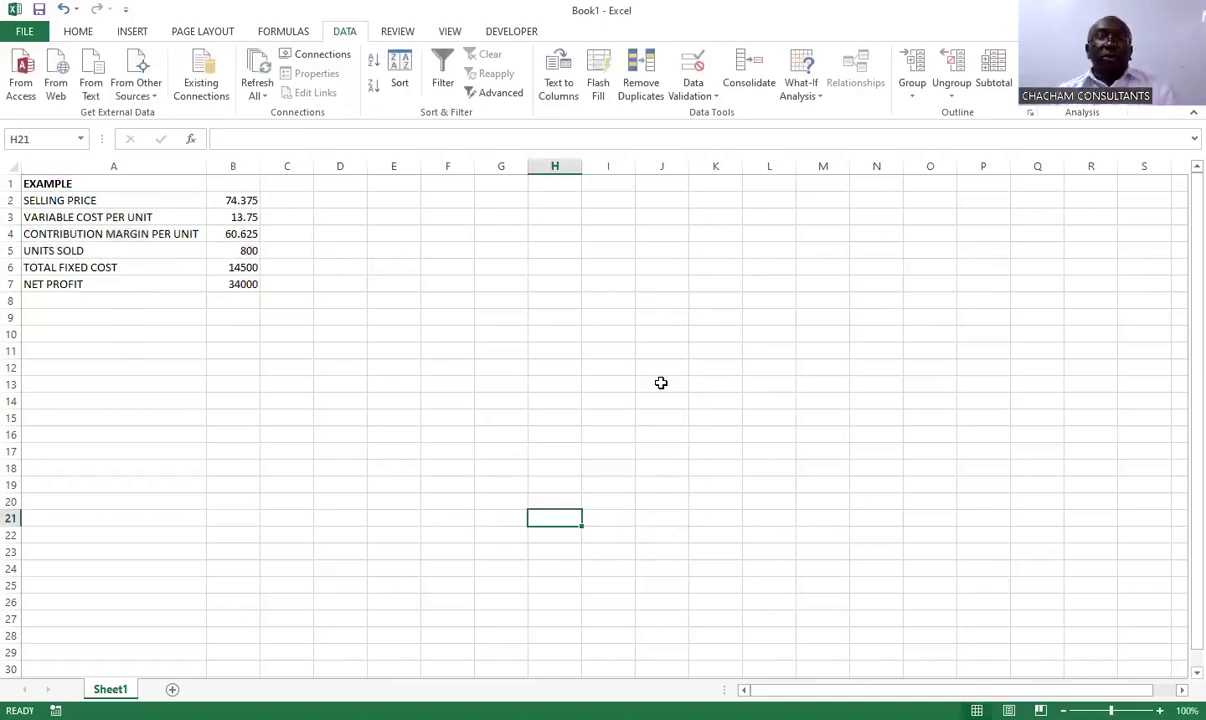